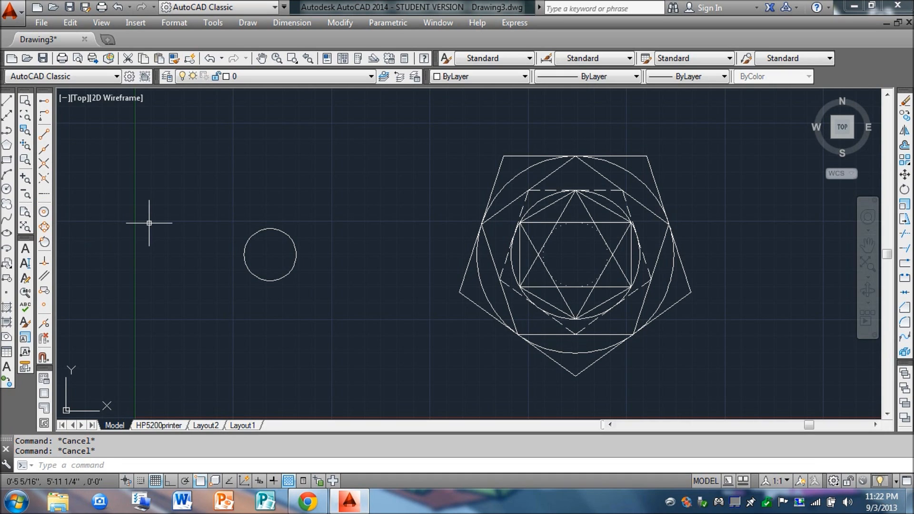
# - Draw a large circle with a radius of about 4'-0", concentric with the small circle
pyautogui.click(8, 188)
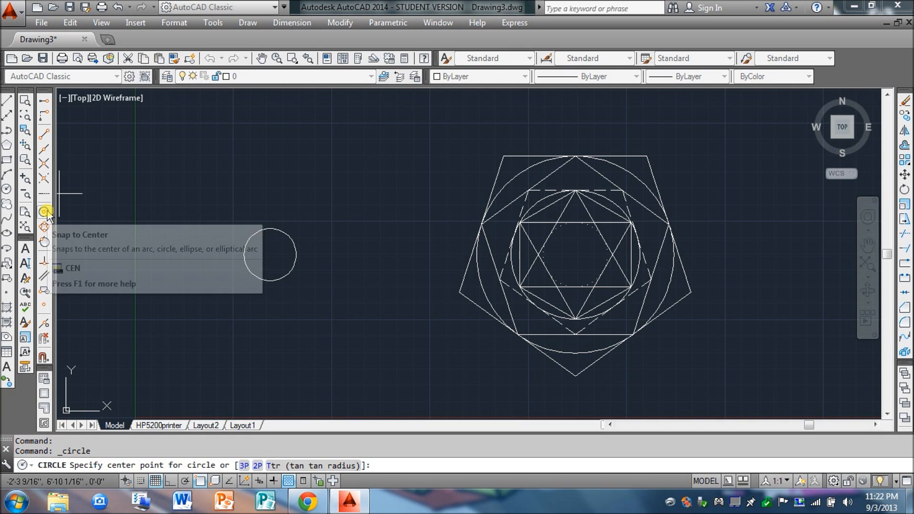
pyautogui.click(45, 212)
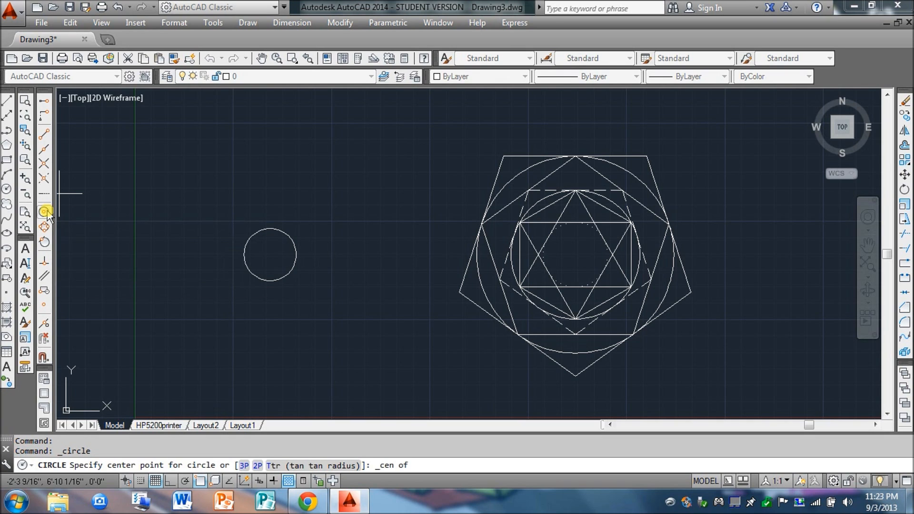
pyautogui.click(269, 254)
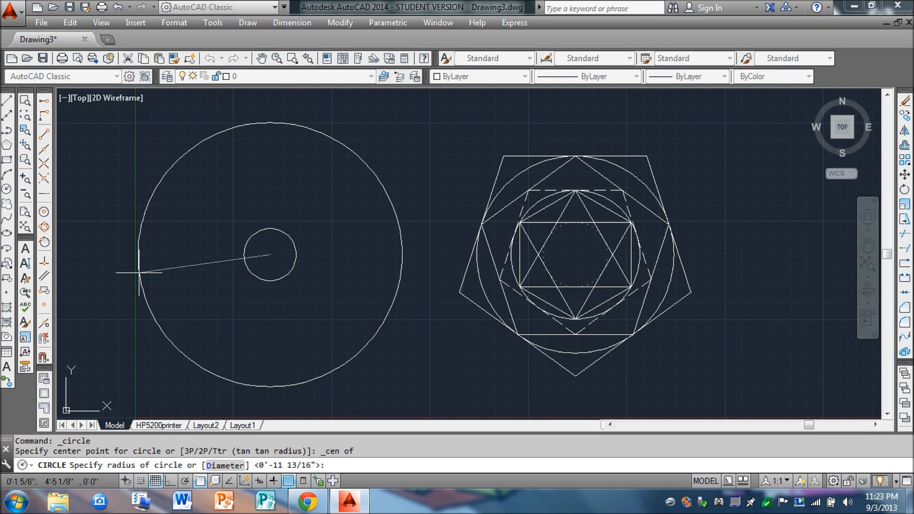
pyautogui.click(139, 272)
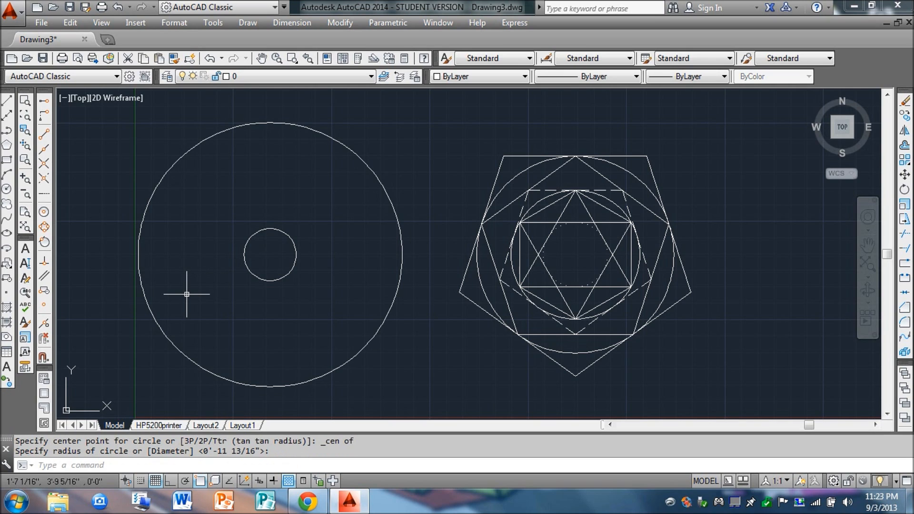
# - Draw a second concentric circle with a radius of about 3'-8", just inside the large outer circle
pyautogui.click(7, 189)
pyautogui.click(44, 211)
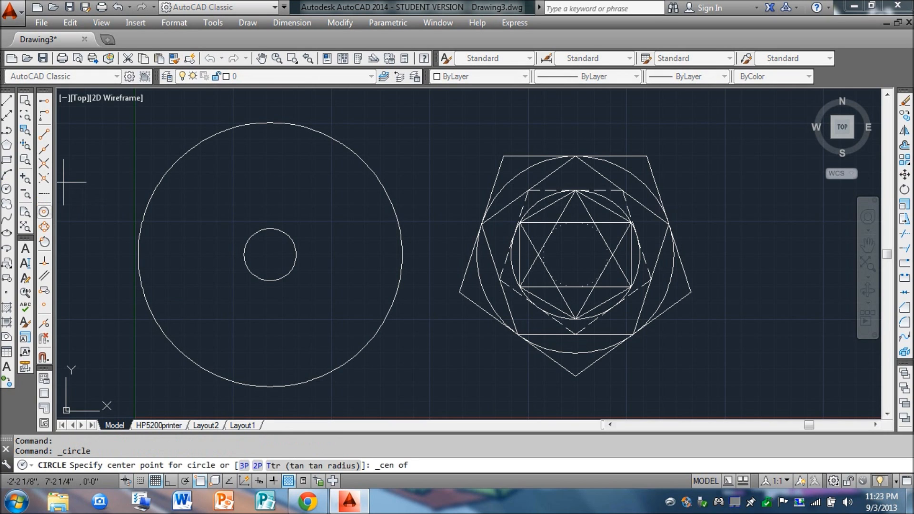
pyautogui.click(272, 254)
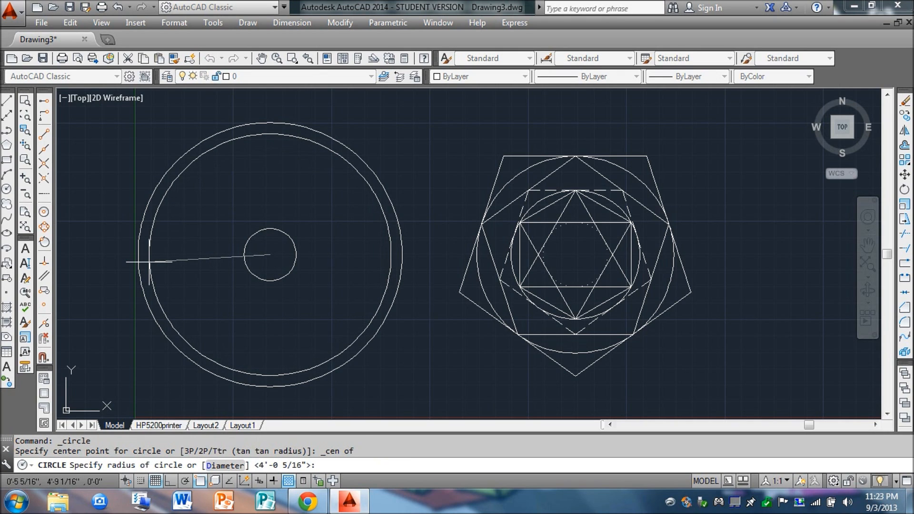
pyautogui.click(149, 261)
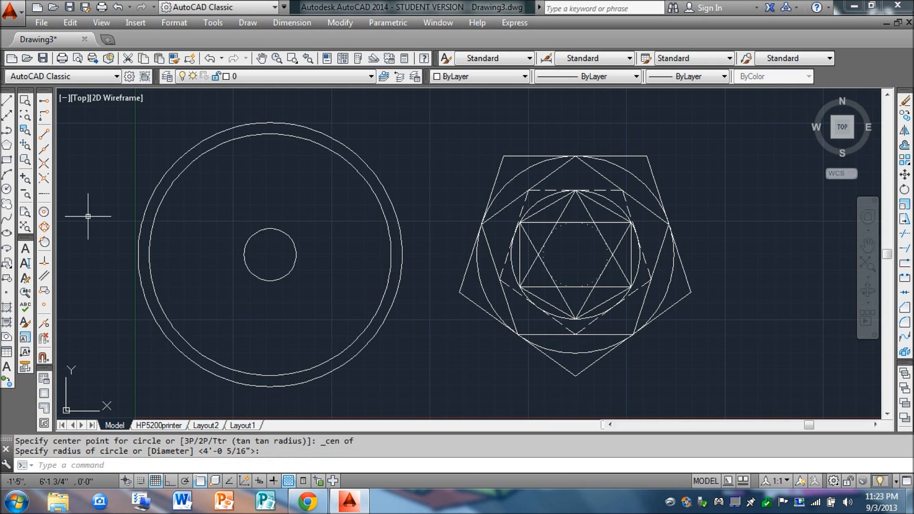
# - Draw a third concentric circle with a radius of about 3'-4", just inside the two large circles
pyautogui.click(6, 189)
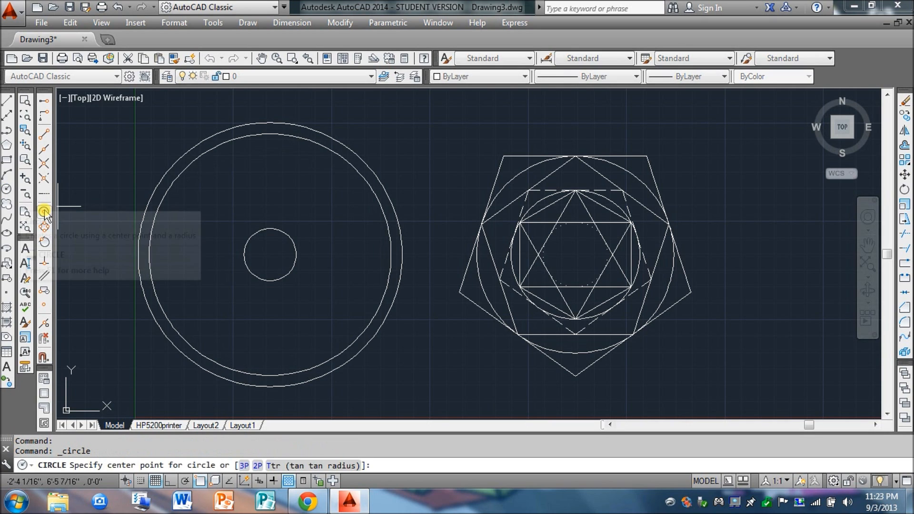
pyautogui.click(43, 211)
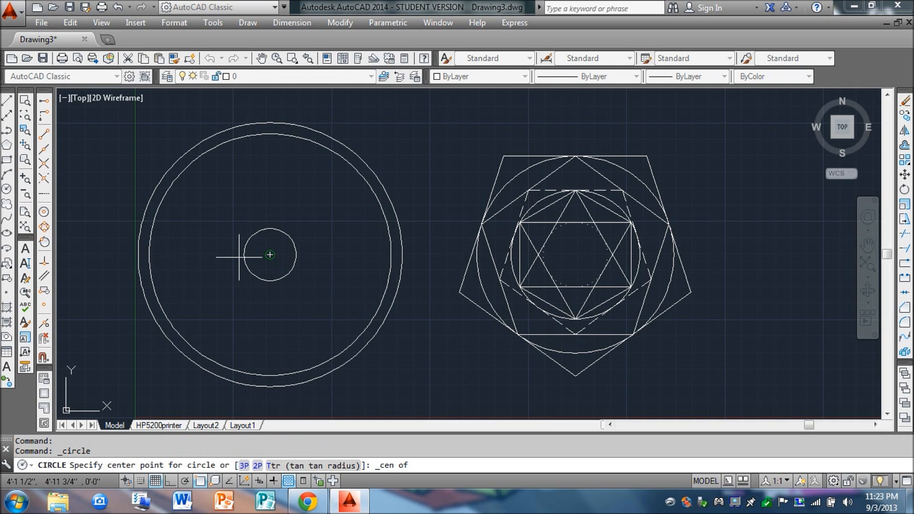
pyautogui.click(271, 255)
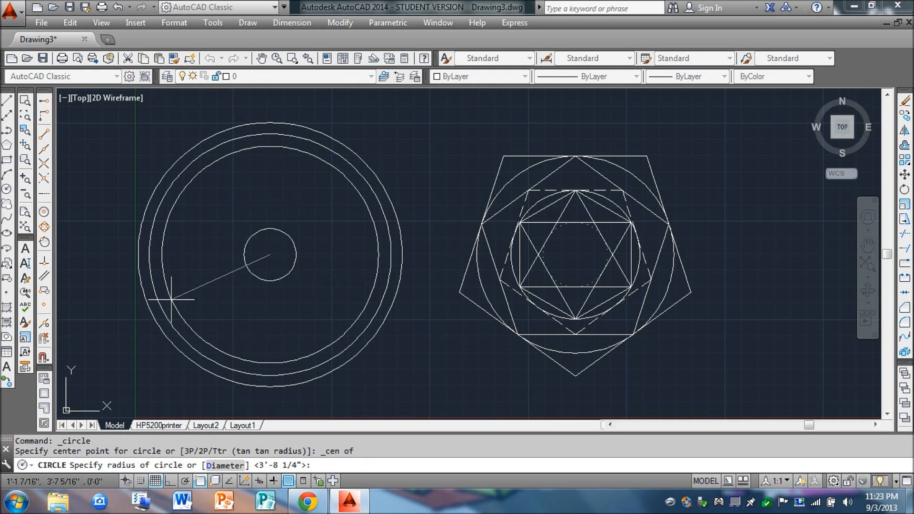
pyautogui.click(171, 300)
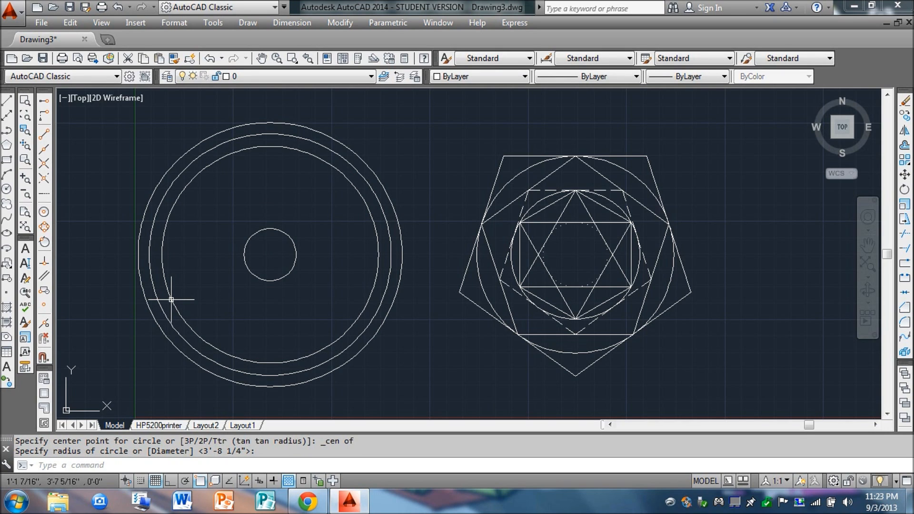
# - Draw an 8-sided polygon inscribed in the innermost of the three large circles, with one vertex at the circle's top
pyautogui.click(6, 145)
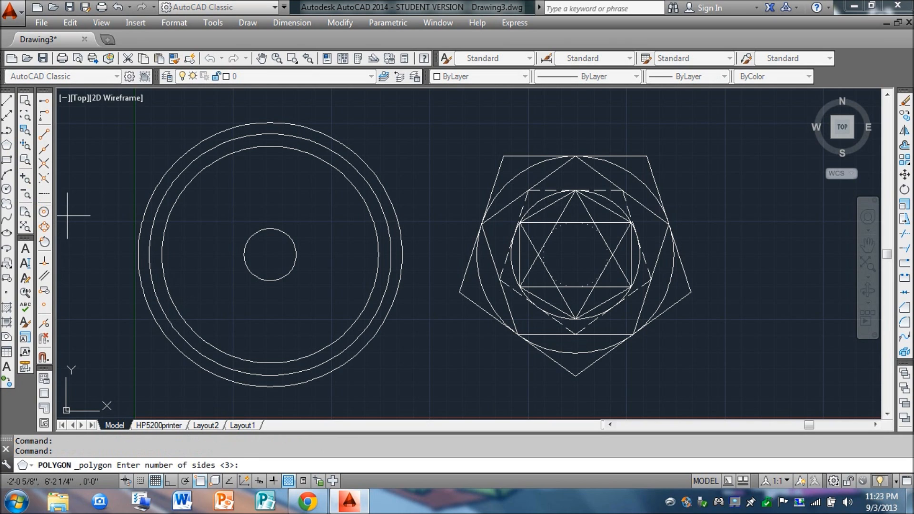
pyautogui.write('8')
pyautogui.press('Return')
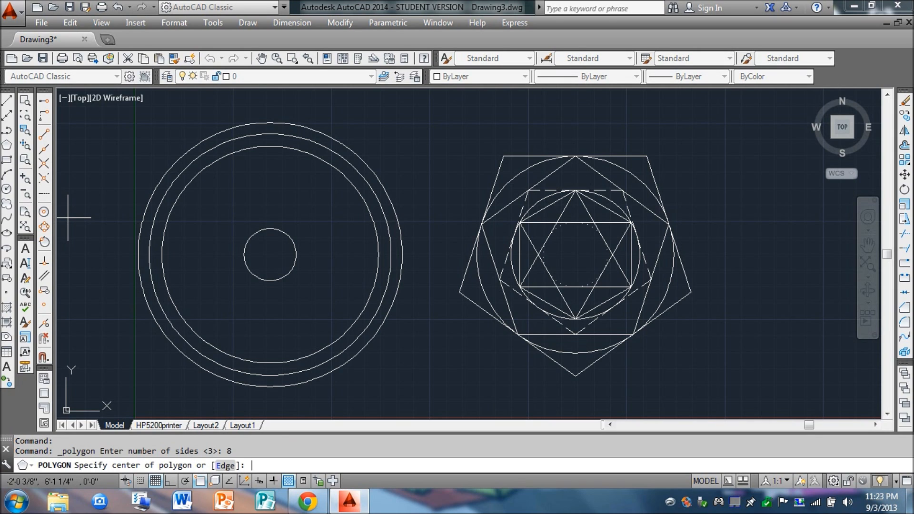
pyautogui.click(44, 211)
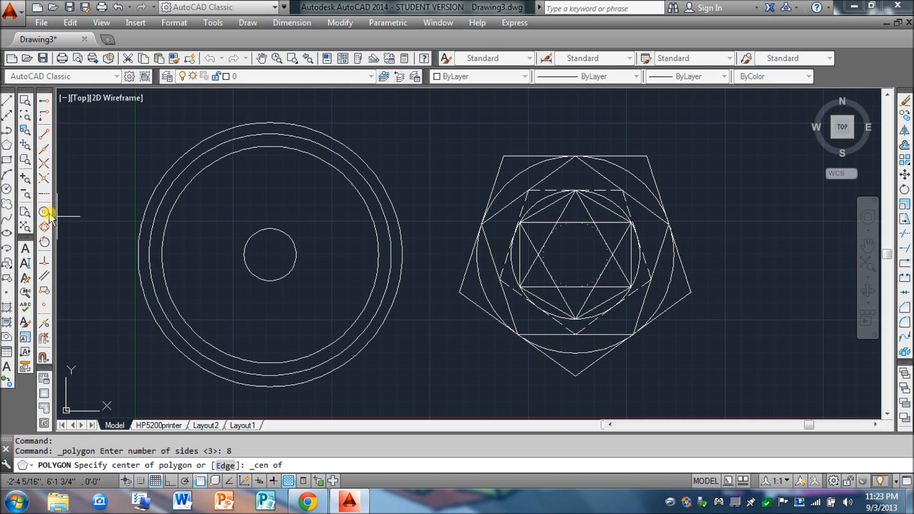
pyautogui.click(269, 255)
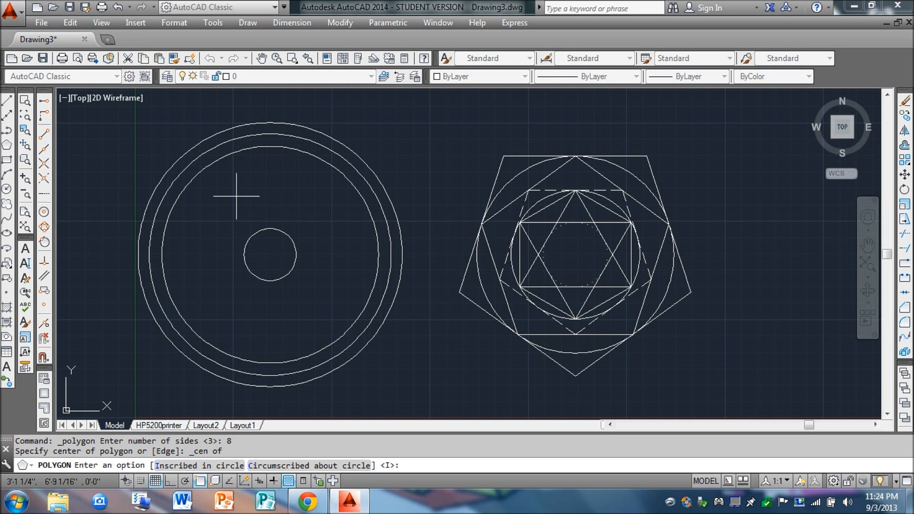
pyautogui.press('Return')
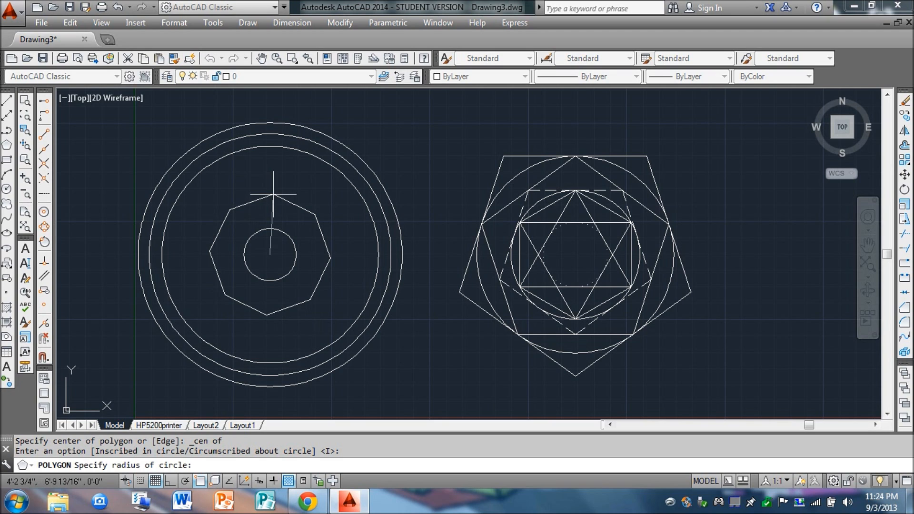
pyautogui.click(270, 146)
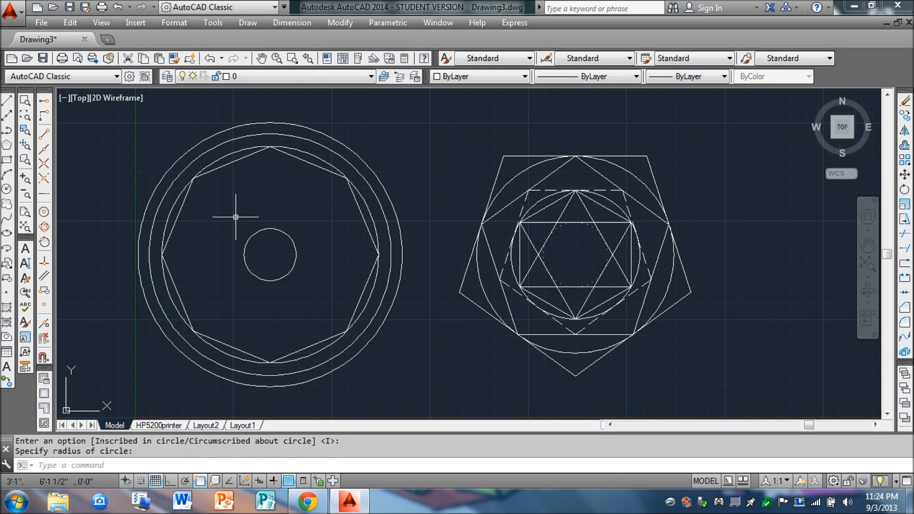
# - Set the octagon's linetype to DASHED2
pyautogui.click(231, 166)
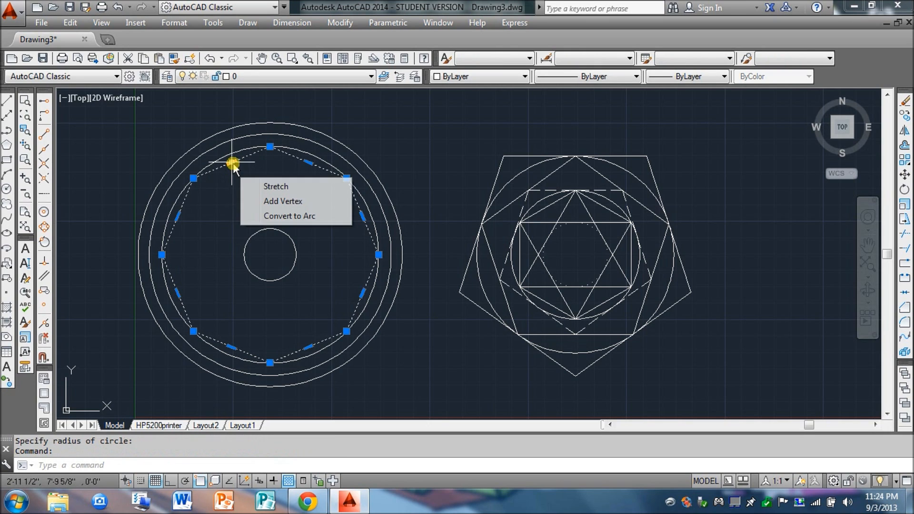
pyautogui.click(599, 79)
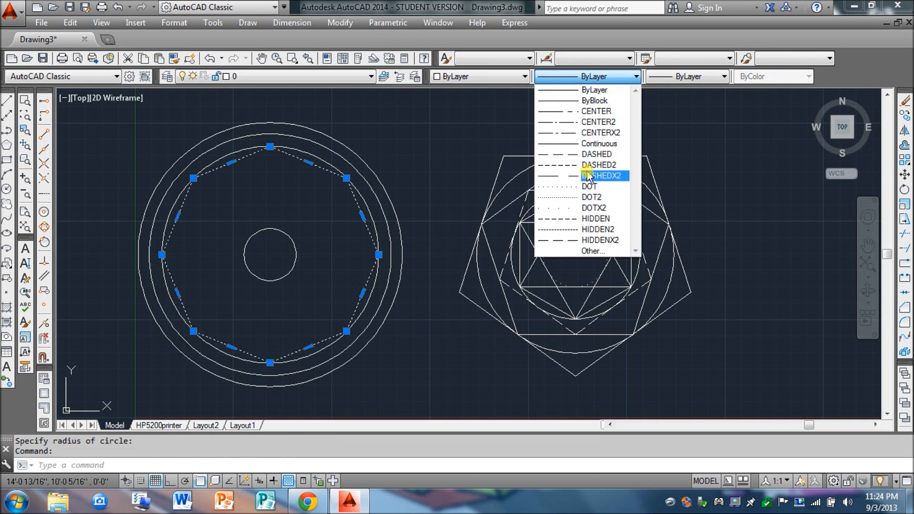
pyautogui.click(598, 165)
pyautogui.press('Return')
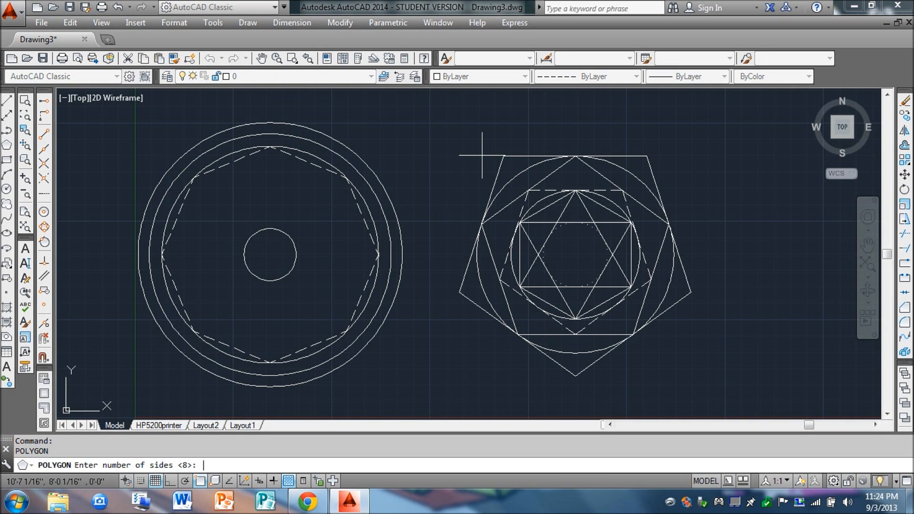
# - Draw a 4-sided inscribed polygon about the common centre, with one corner on the octagon's top vertex
pyautogui.click(6, 145)
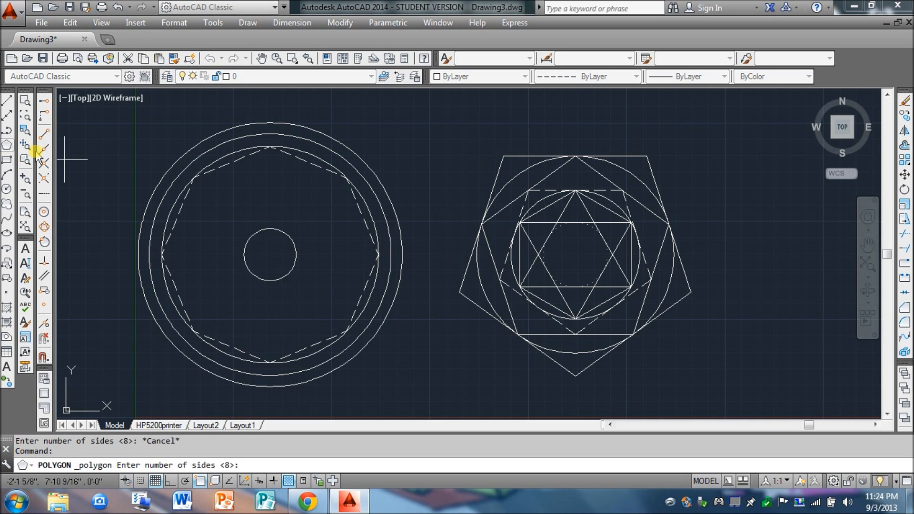
pyautogui.write('4')
pyautogui.press('Return')
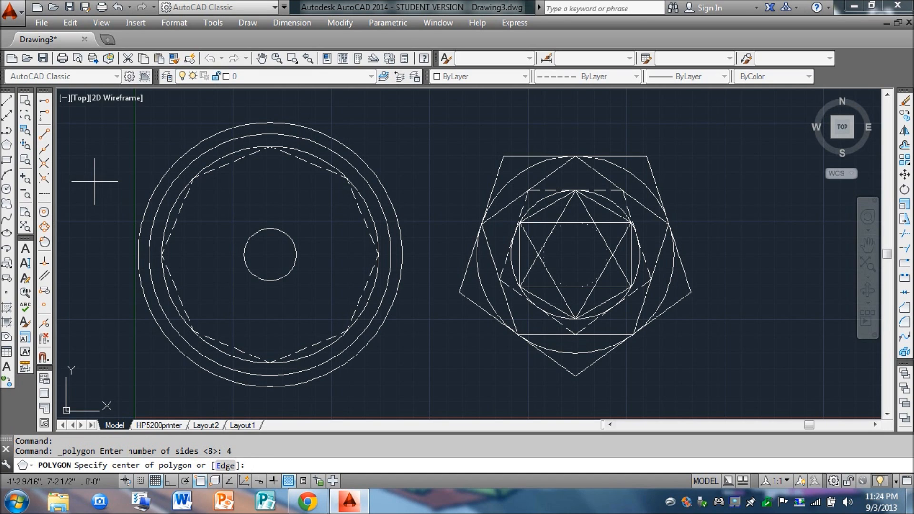
pyautogui.click(43, 211)
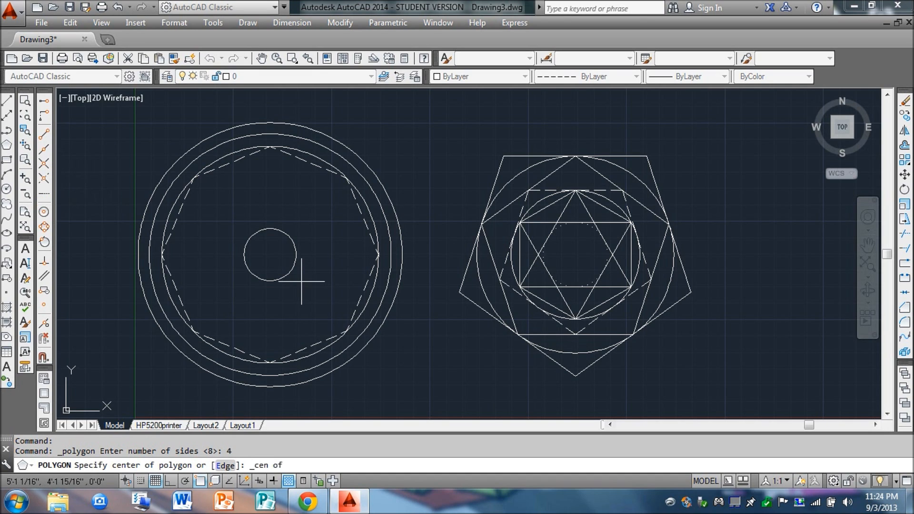
pyautogui.click(270, 254)
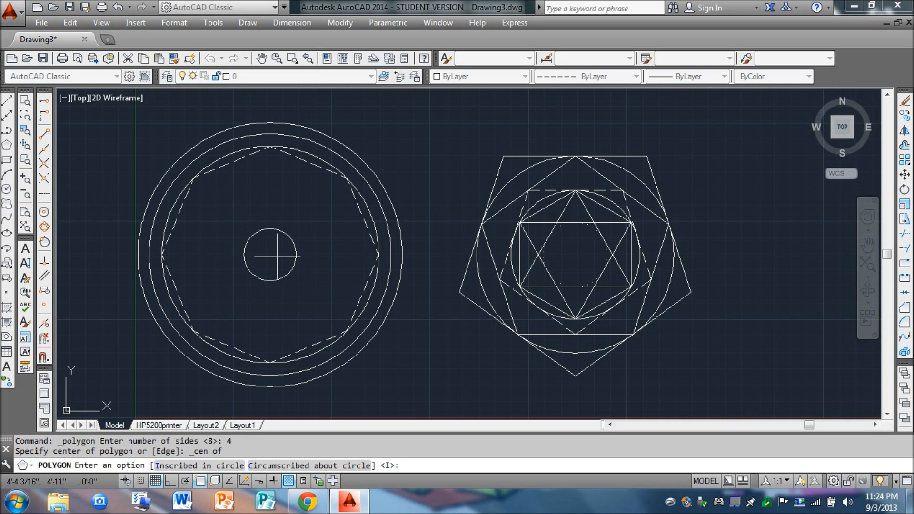
pyautogui.press('Return')
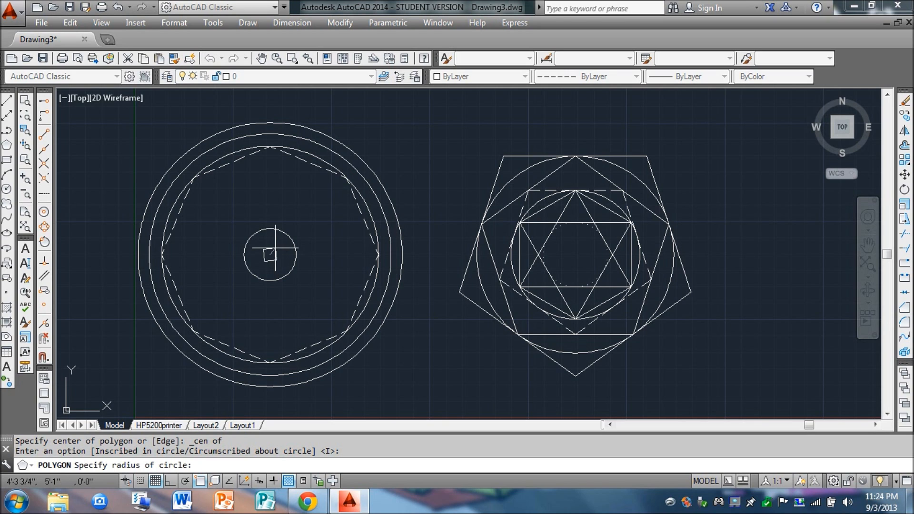
pyautogui.click(270, 145)
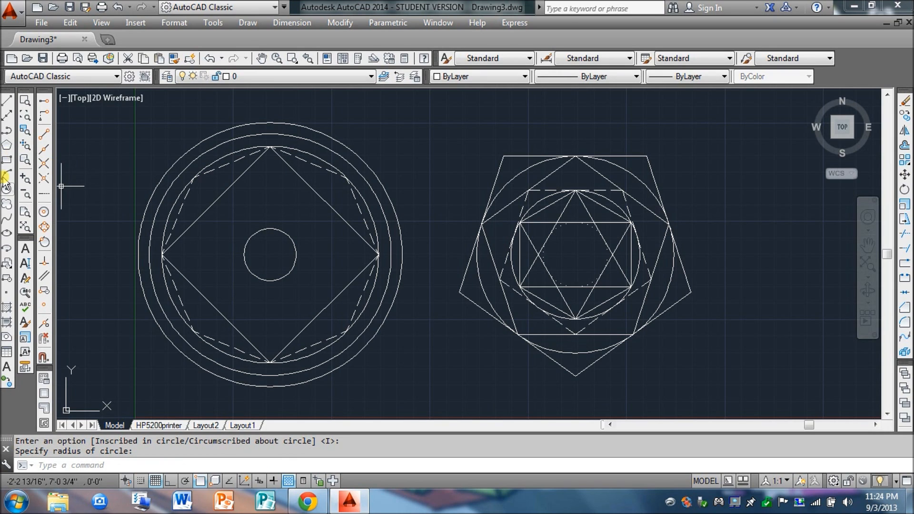
# - Draw a second 4-sided inscribed polygon about the common centre, with one corner on the octagon's upper-left vertex
pyautogui.click(6, 150)
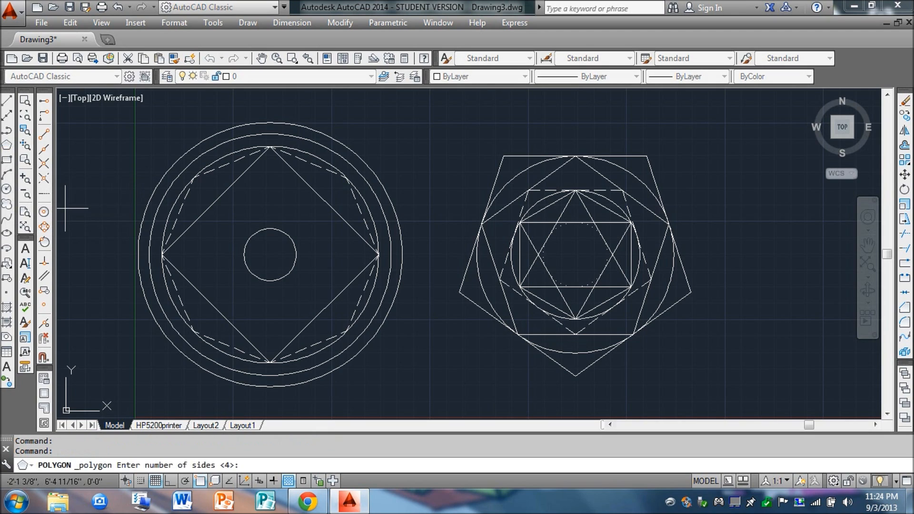
pyautogui.press('Return')
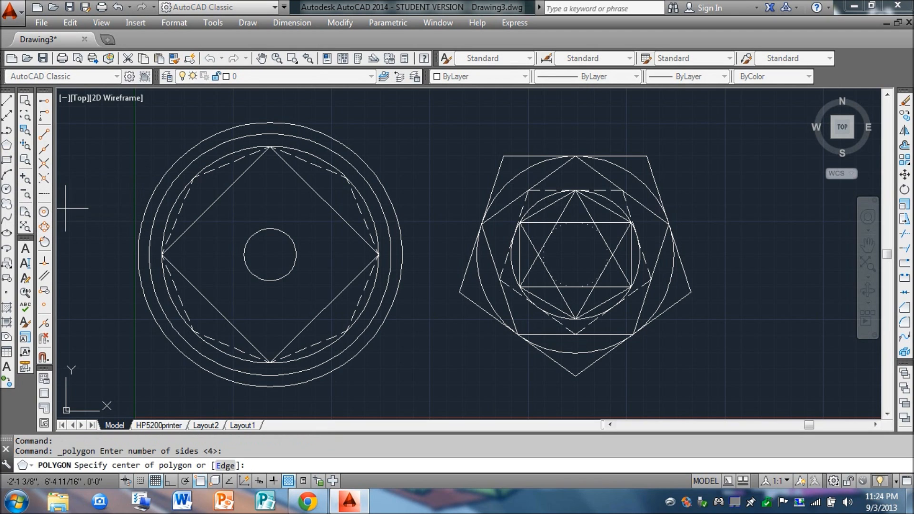
pyautogui.click(45, 213)
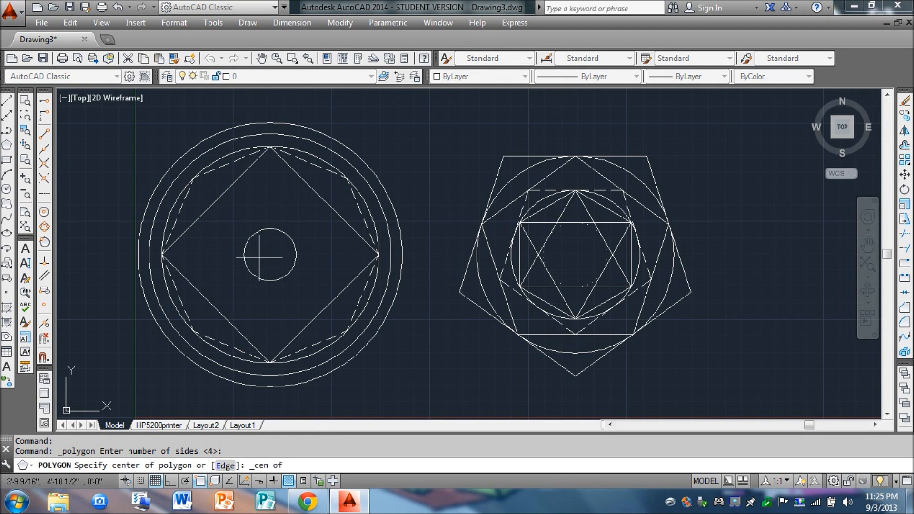
pyautogui.click(271, 256)
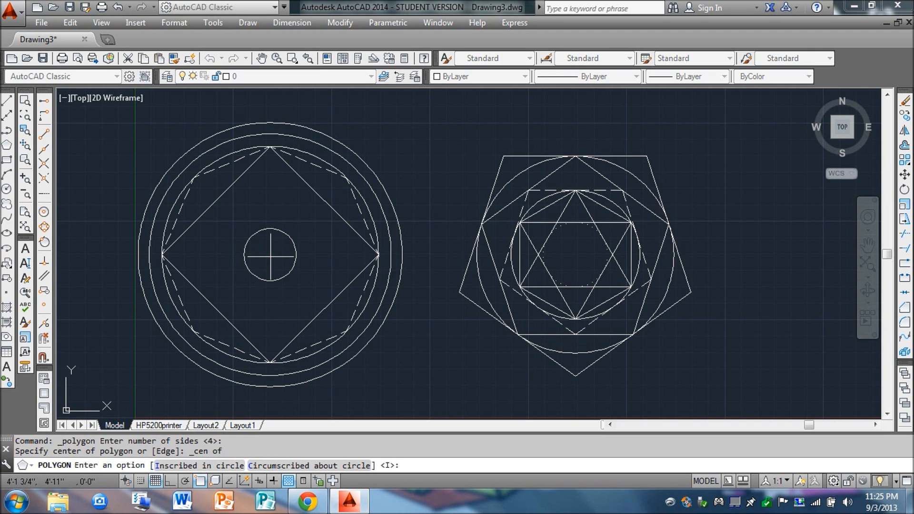
pyautogui.press('Return')
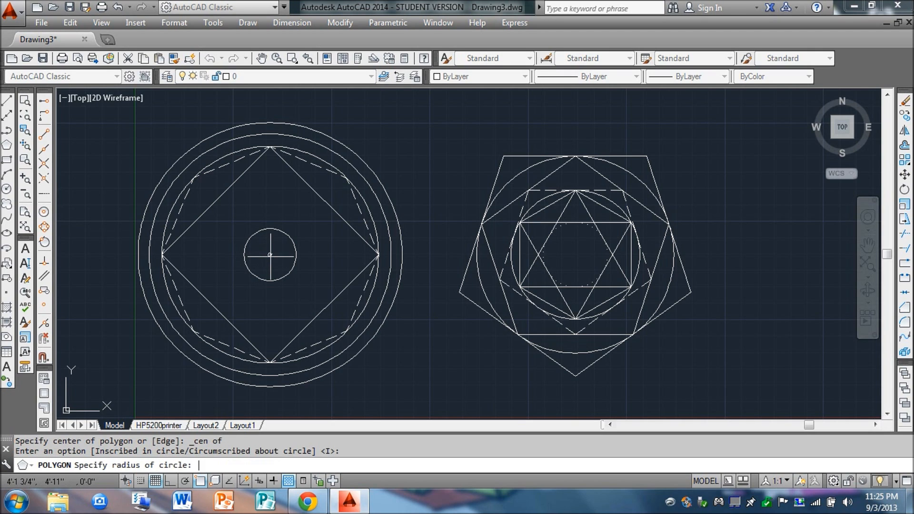
pyautogui.click(193, 178)
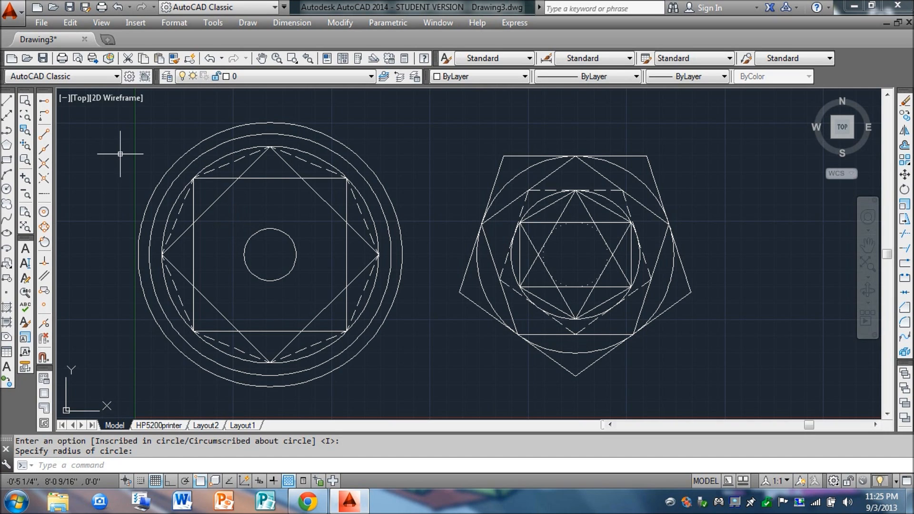
# - Draw a circle about the common centre, with its radius reaching the midpoint of the tilted square's upper-right side
pyautogui.click(6, 189)
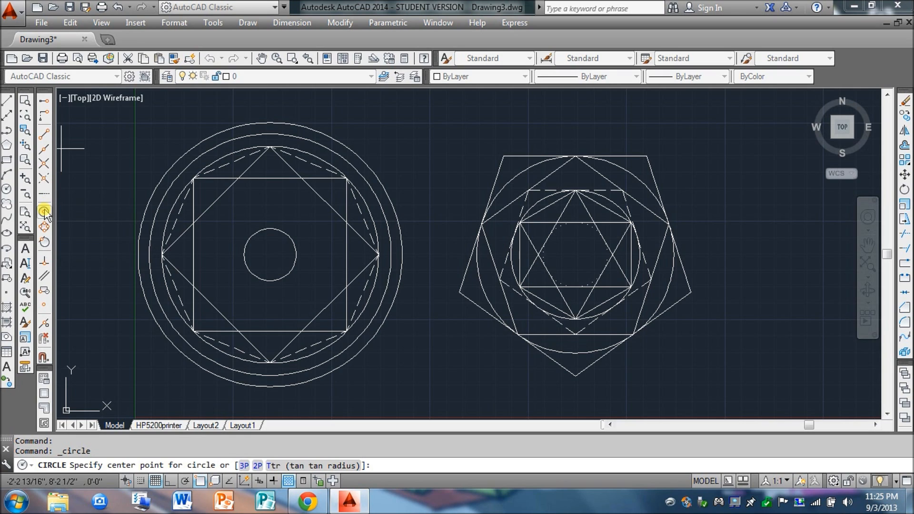
pyautogui.click(44, 212)
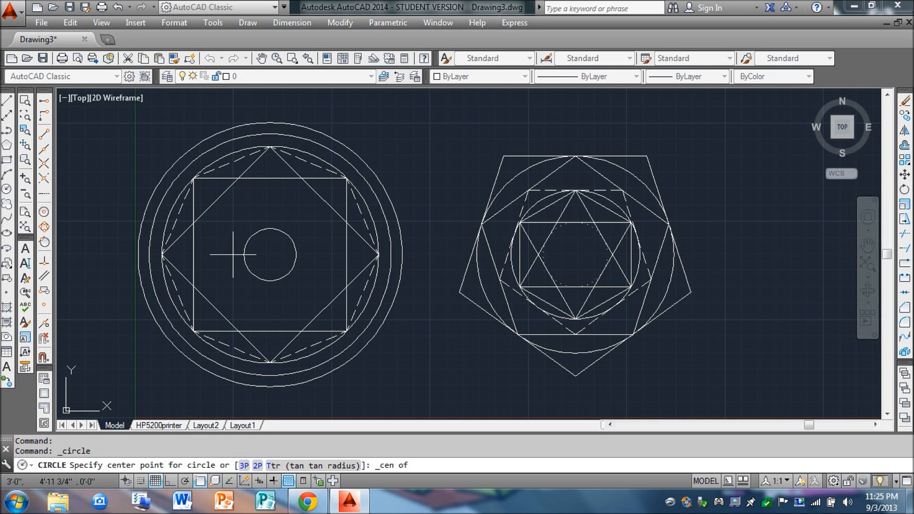
pyautogui.click(269, 255)
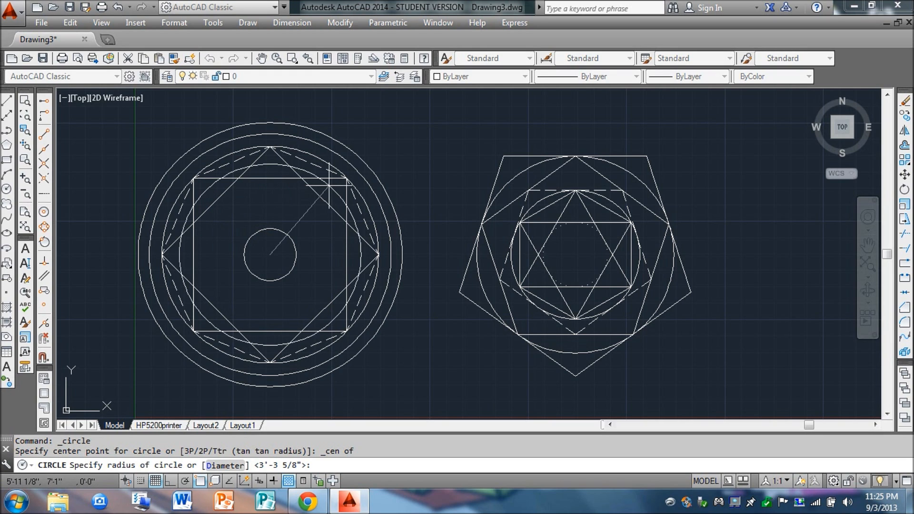
pyautogui.click(325, 203)
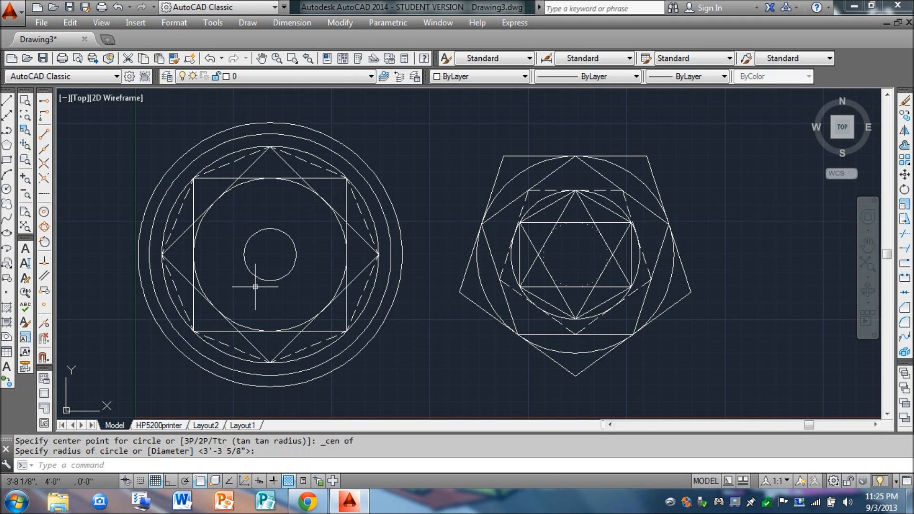
# - Draw a 4-sided inscribed polygon about the common centre, with one corner on the midpoint of the tilted square's upper-left side
pyautogui.click(8, 147)
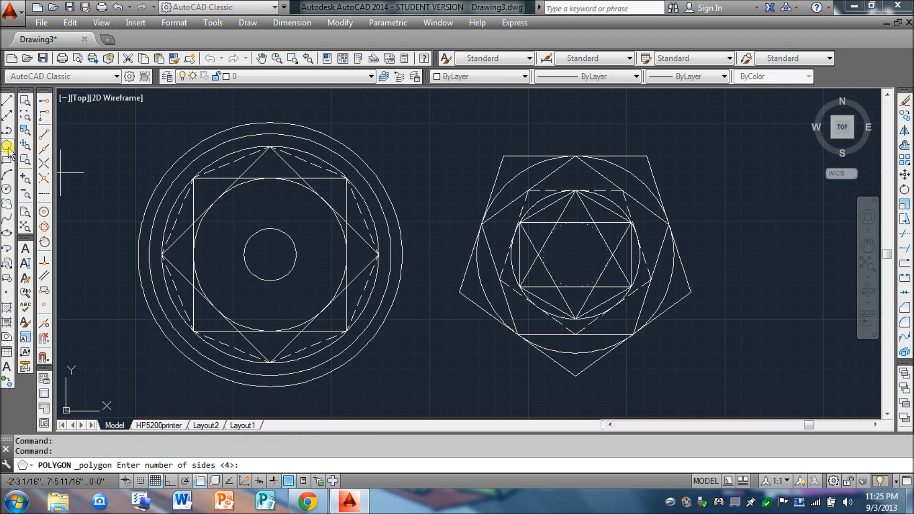
pyautogui.click(44, 211)
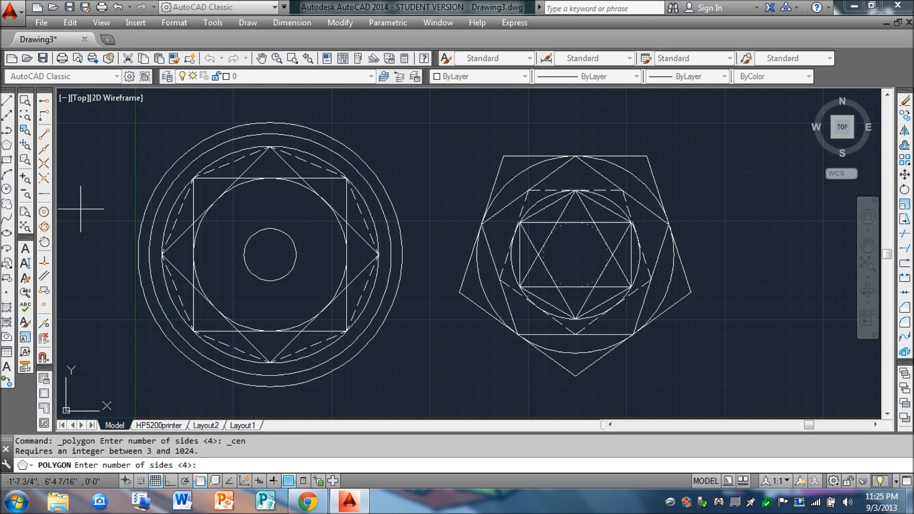
pyautogui.press('Return')
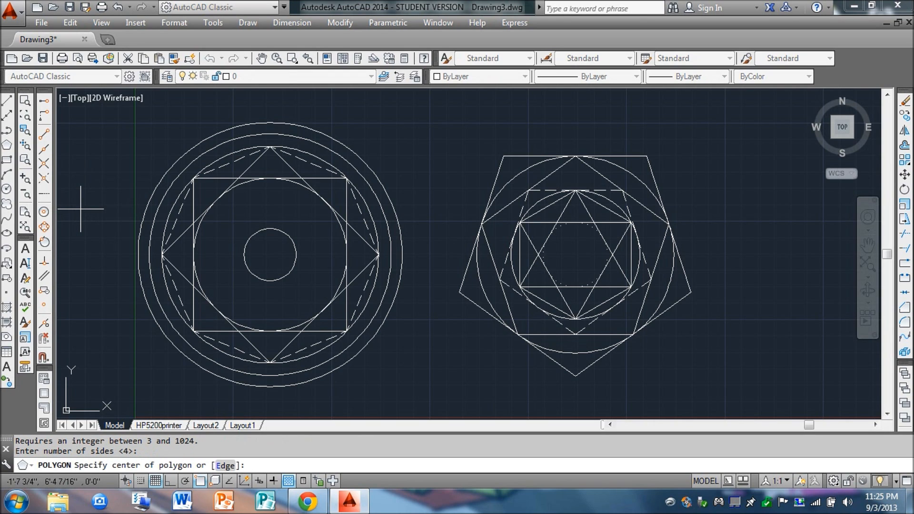
pyautogui.click(44, 212)
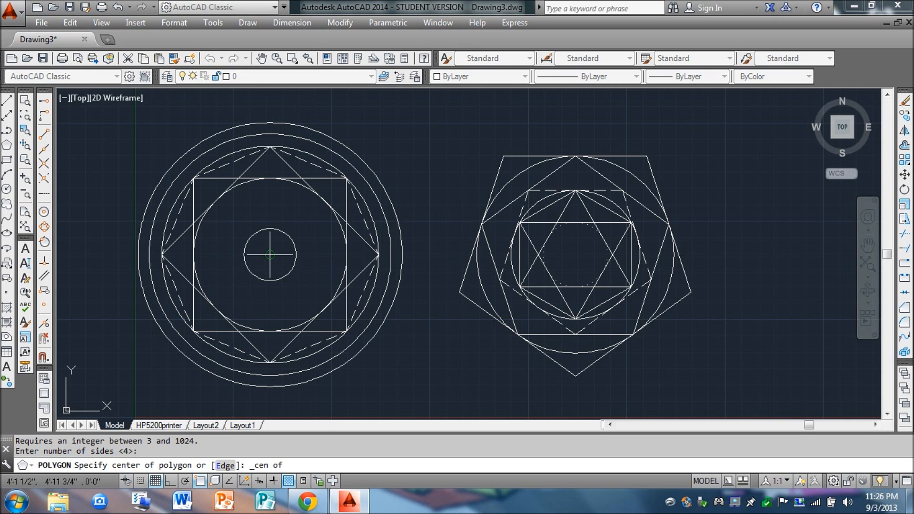
pyautogui.click(270, 255)
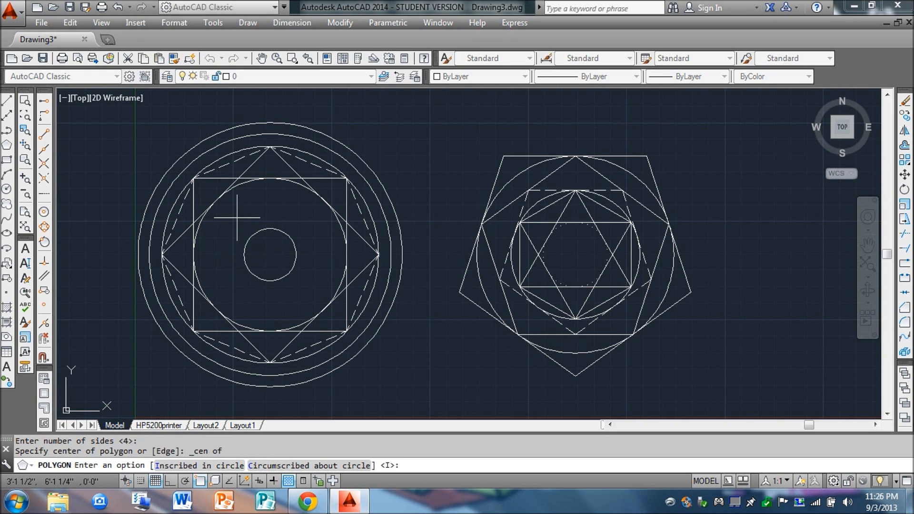
pyautogui.press('Return')
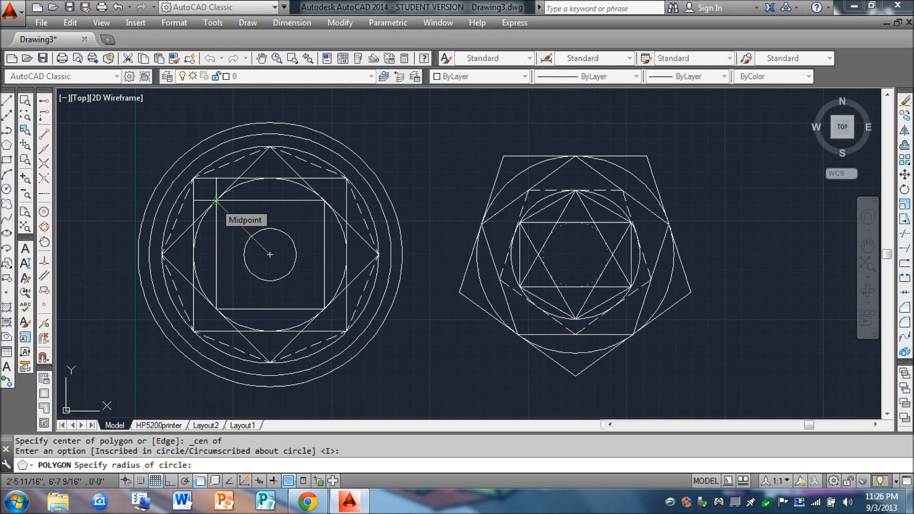
pyautogui.click(215, 201)
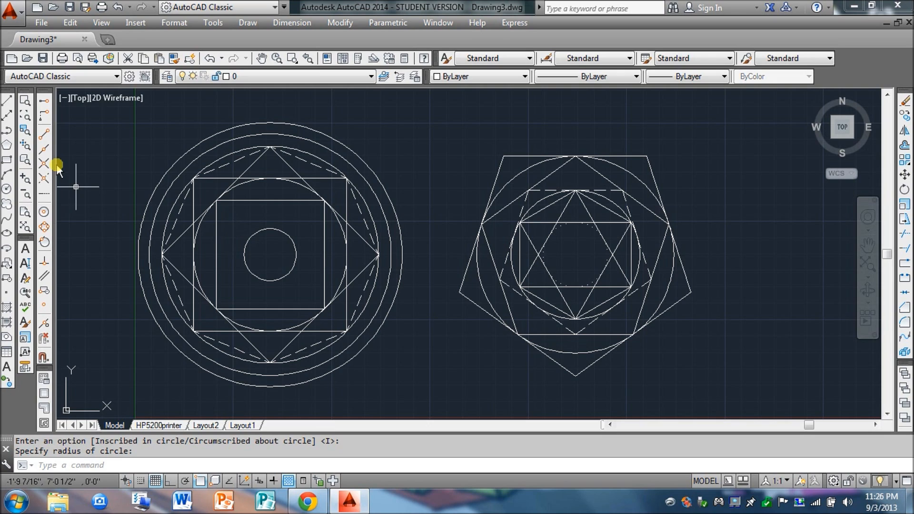
# - Draw a circle about the common centre, with its radius reaching the midpoint of the smallest square's left side
pyautogui.click(6, 189)
pyautogui.click(43, 211)
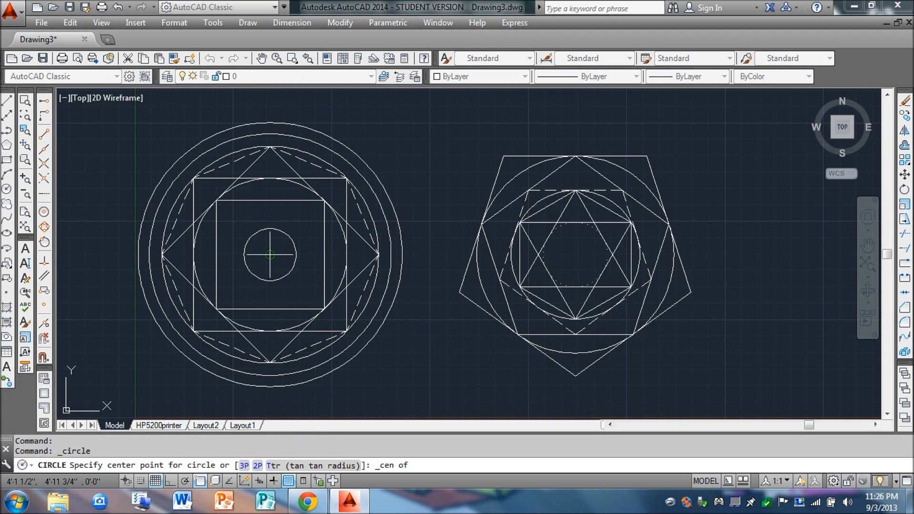
pyautogui.click(270, 254)
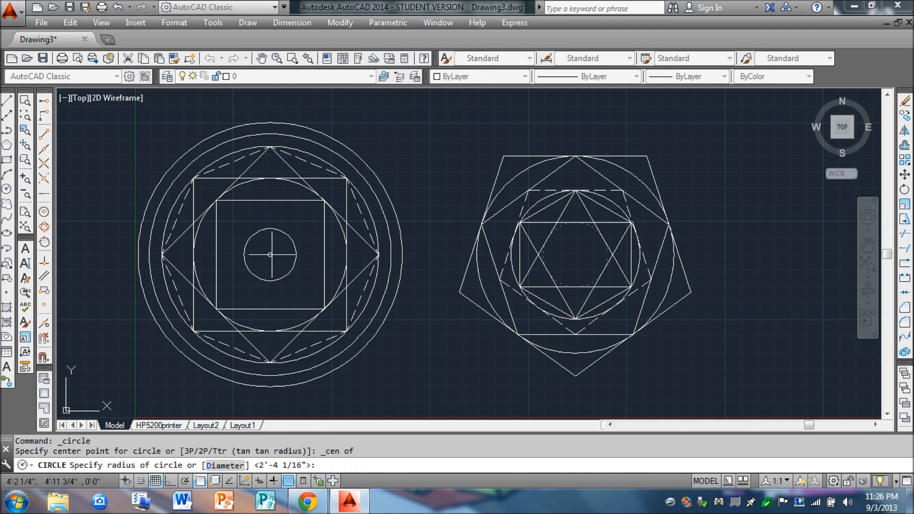
pyautogui.click(215, 254)
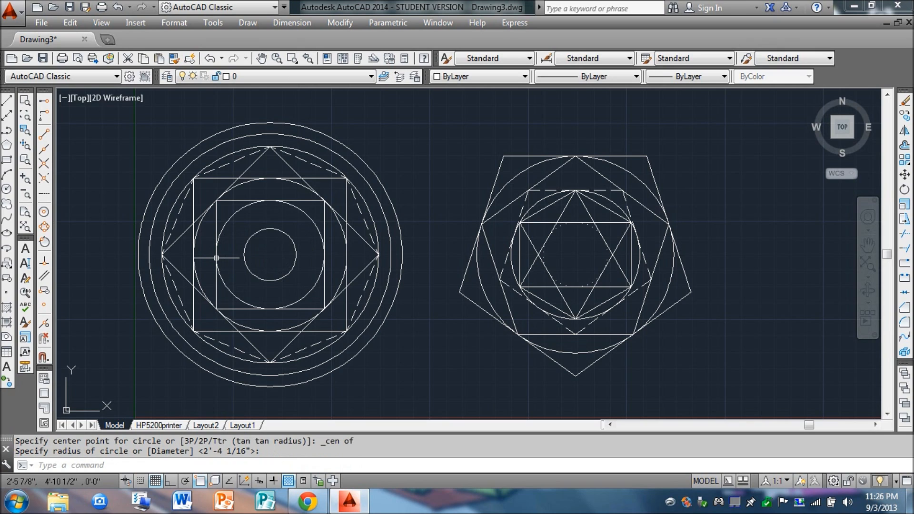
# - Set the linetype of the circle inside the smallest square to DOT2
pyautogui.click(231, 219)
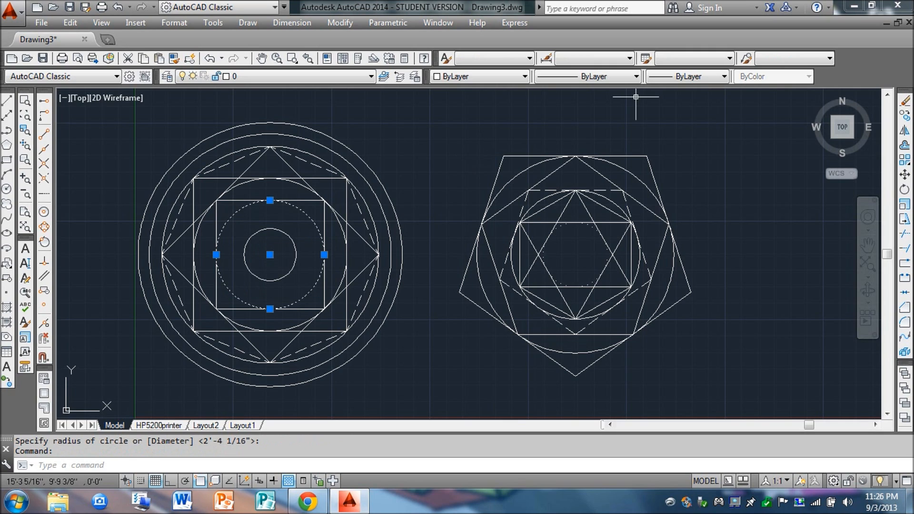
pyautogui.click(637, 77)
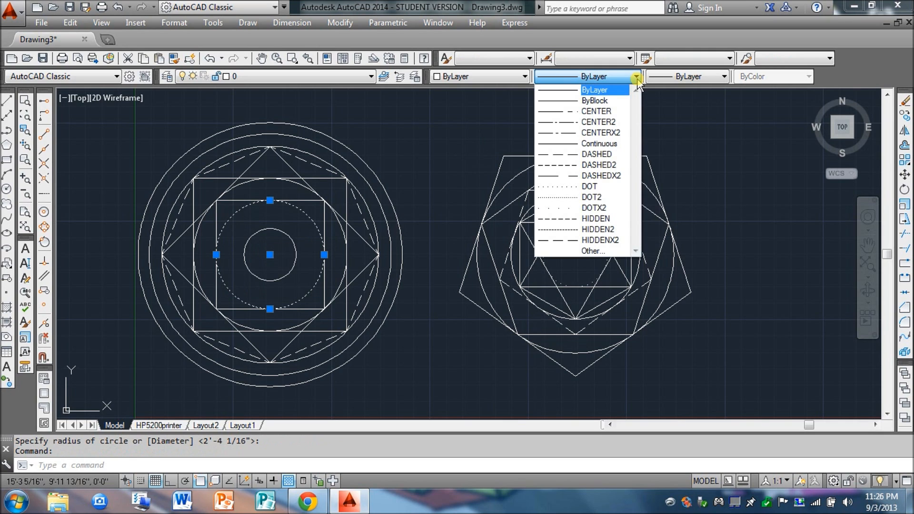
pyautogui.click(588, 198)
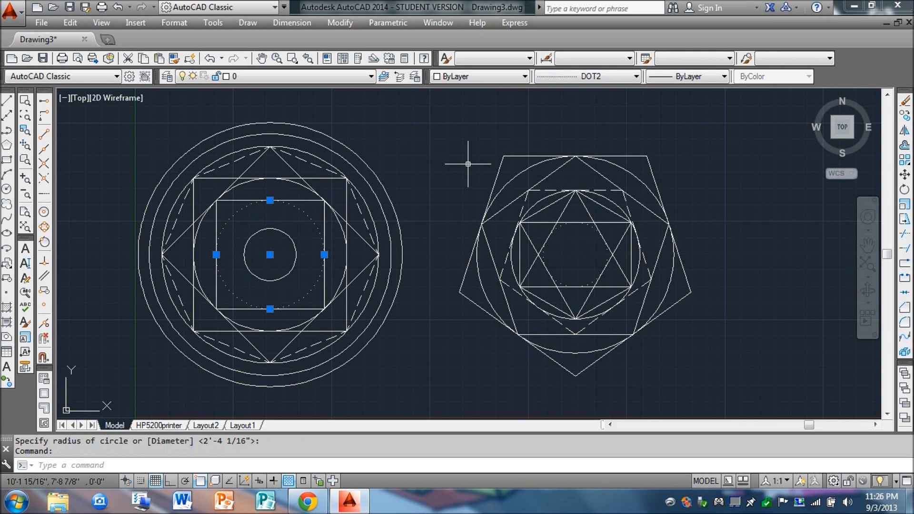
pyautogui.press('Return')
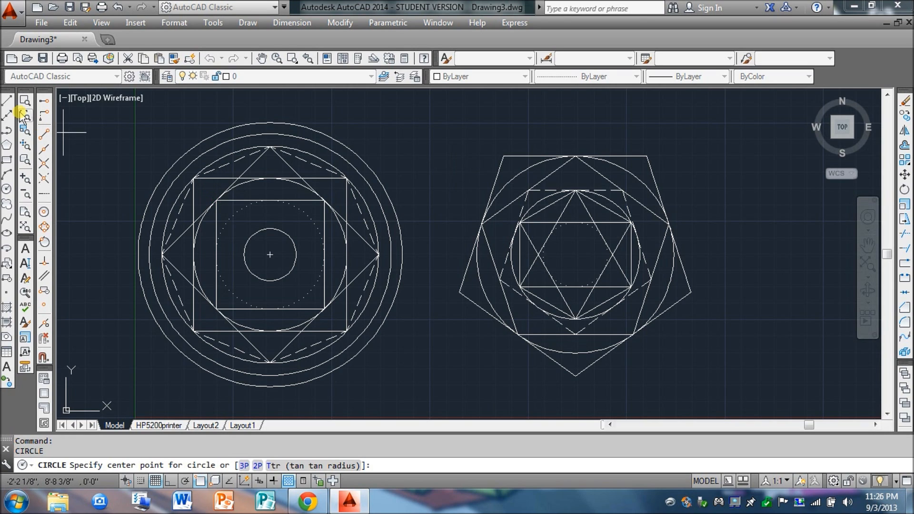
# - Draw a vertical line from the octagon's top vertex to its bottom vertex
pyautogui.click(9, 102)
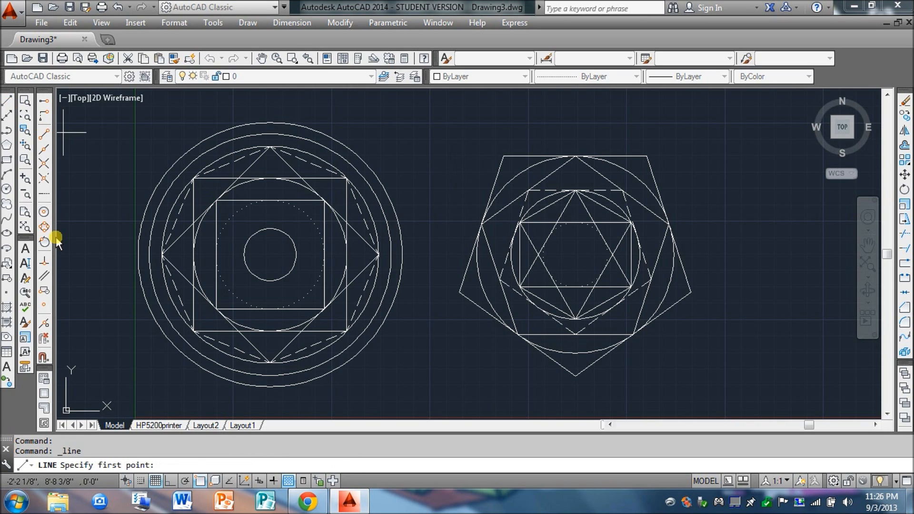
pyautogui.click(270, 146)
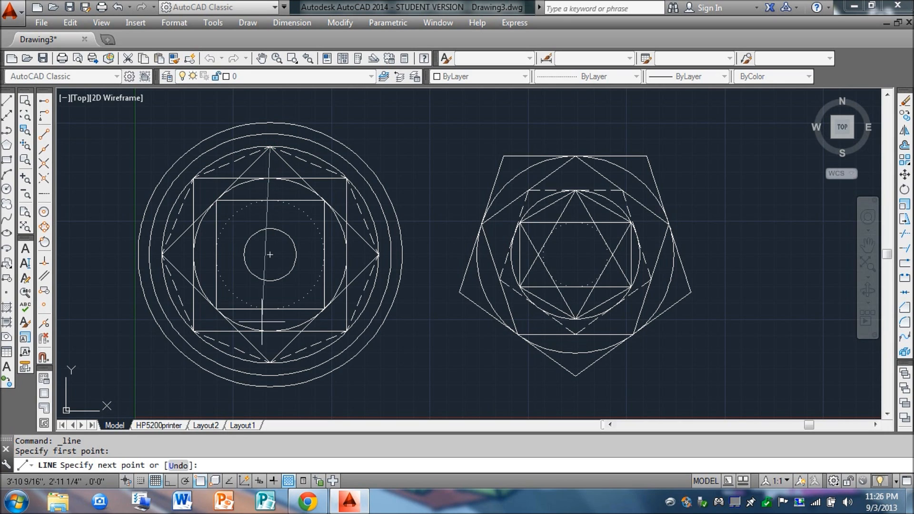
pyautogui.click(270, 363)
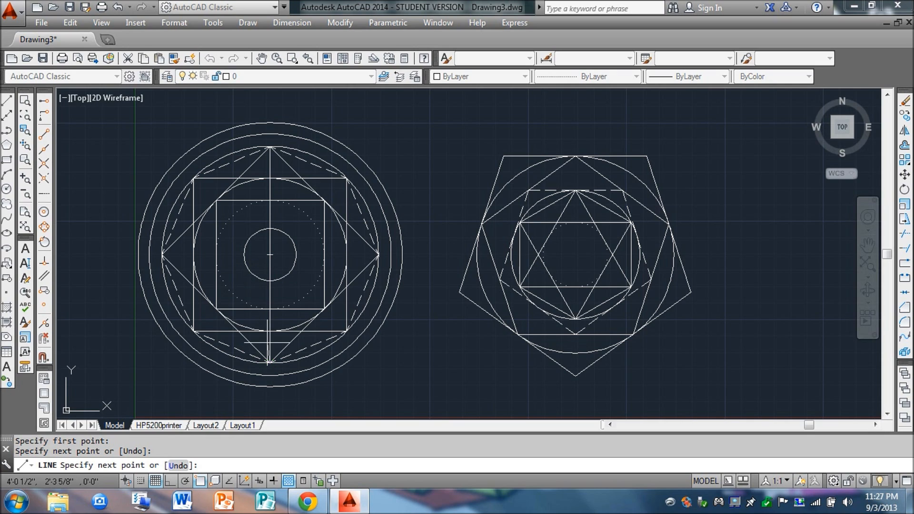
# - Draw two lines from the octagon's bottom vertex, tangent to the left and right sides of the small centre circle
pyautogui.click(245, 260)
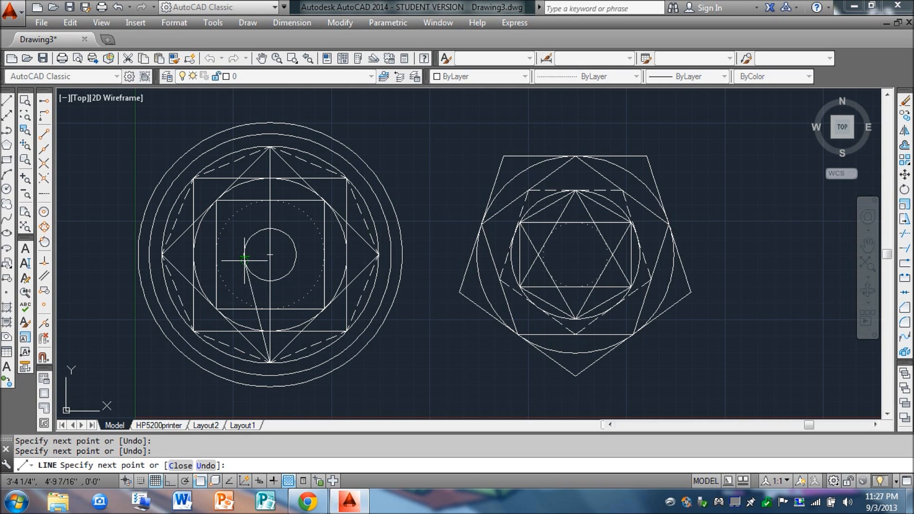
pyautogui.press('Return')
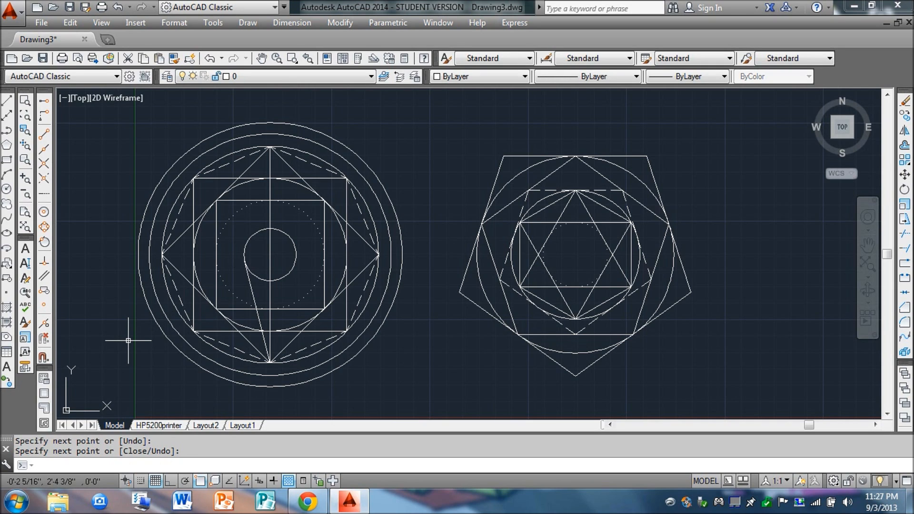
pyautogui.press('Return')
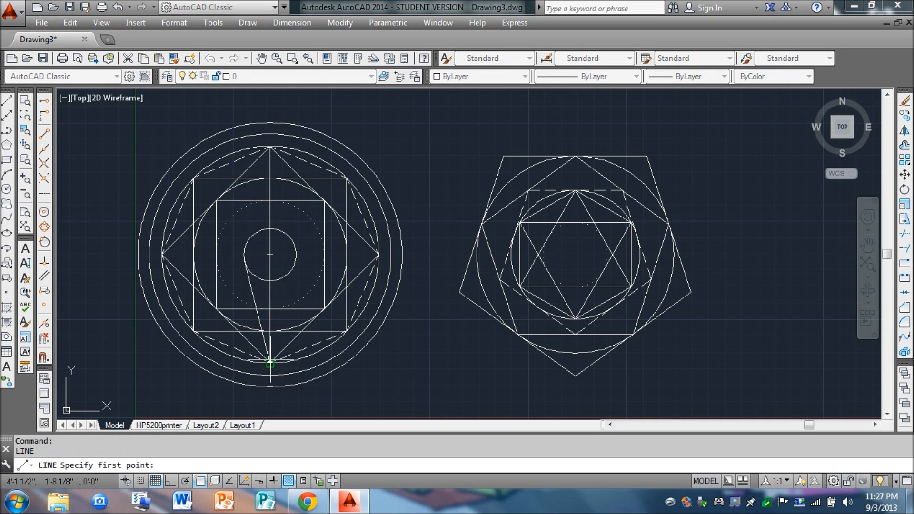
pyautogui.click(269, 363)
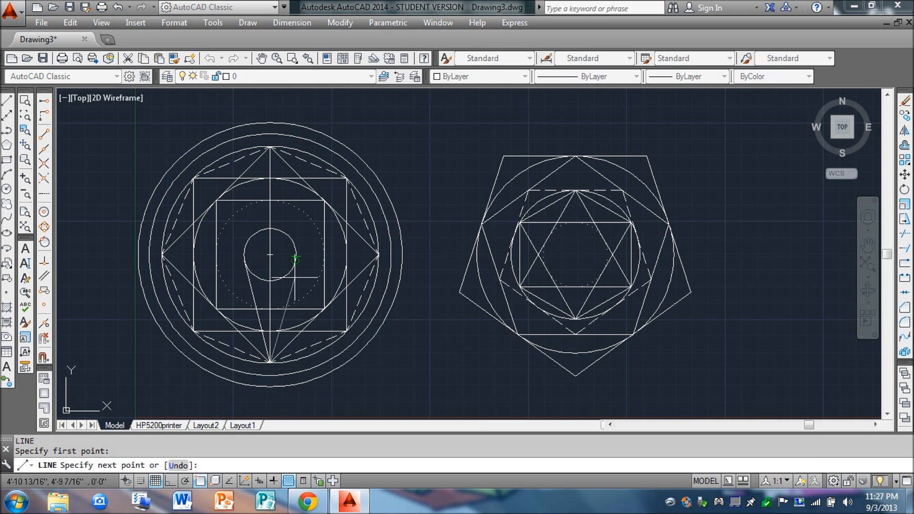
pyautogui.click(295, 260)
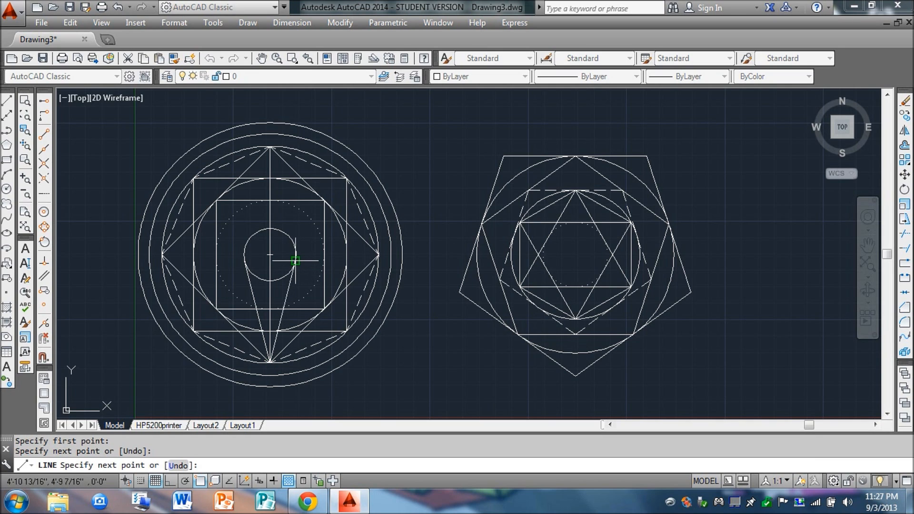
pyautogui.press('Return')
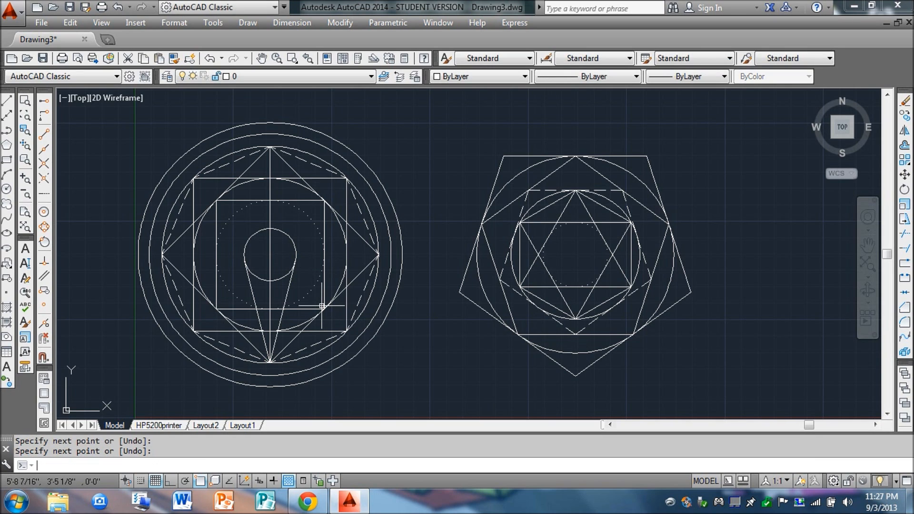
# - Draw two lines from the octagon's top vertex, tangent to the right and left sides of the small centre circle
pyautogui.press('Return')
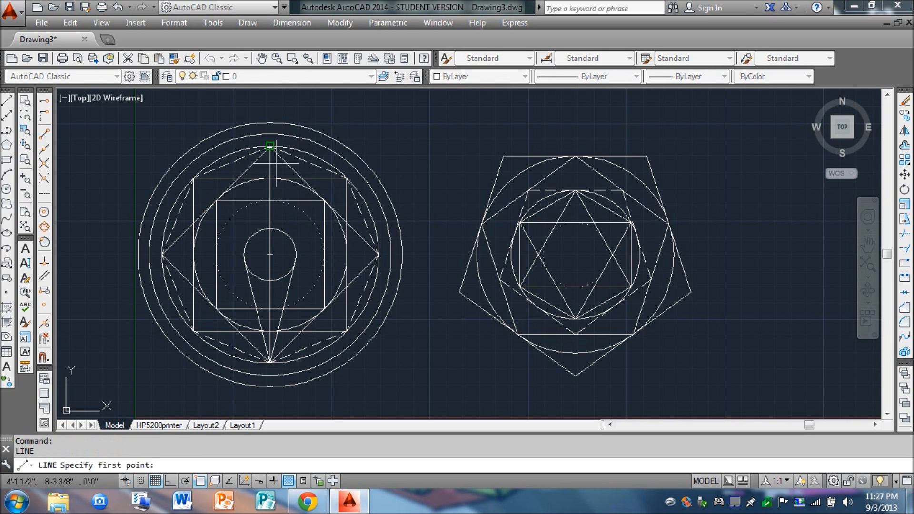
pyautogui.click(270, 146)
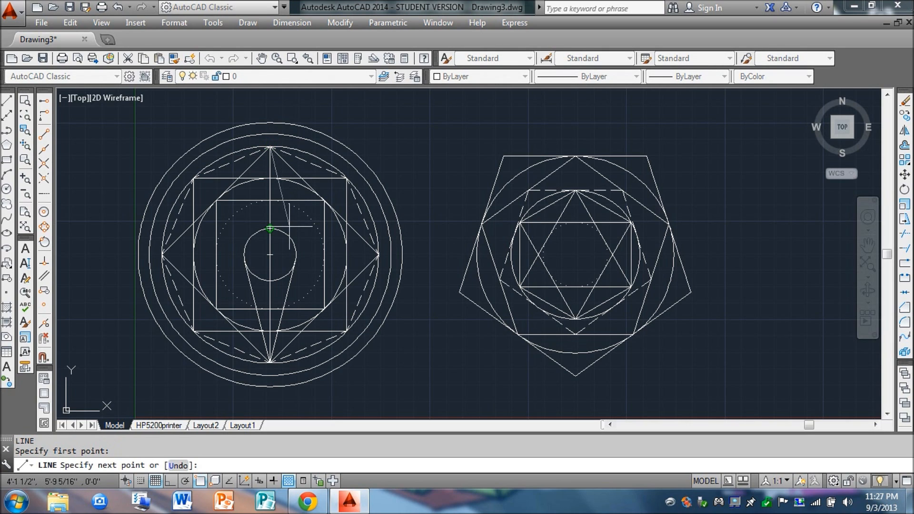
pyautogui.click(295, 254)
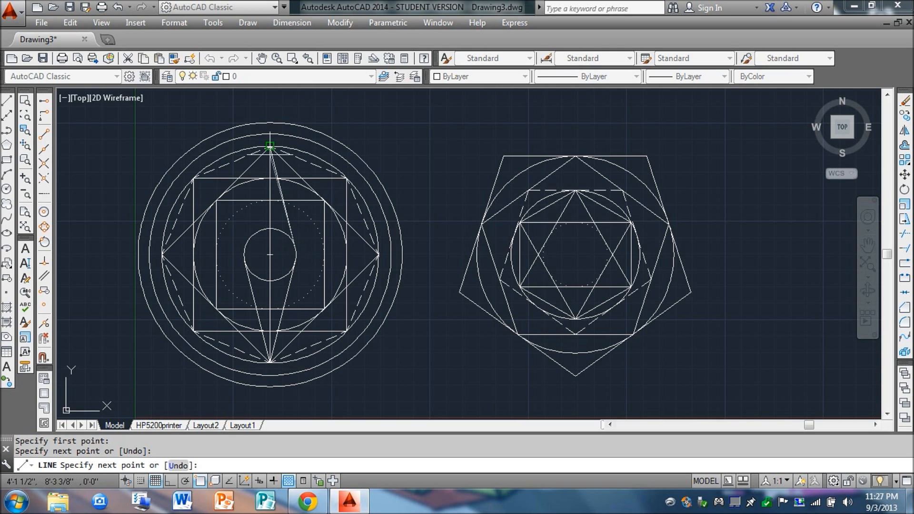
pyautogui.click(270, 146)
pyautogui.press('Return')
pyautogui.press('Return')
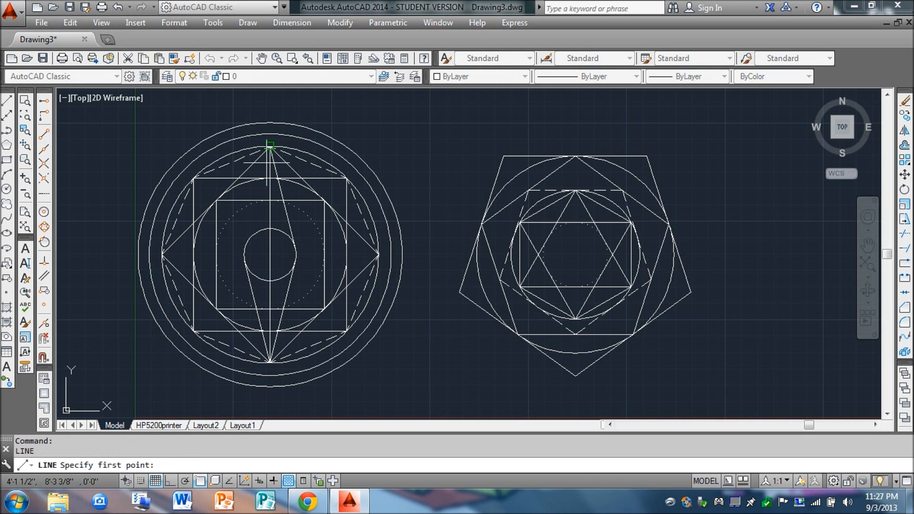
pyautogui.click(270, 146)
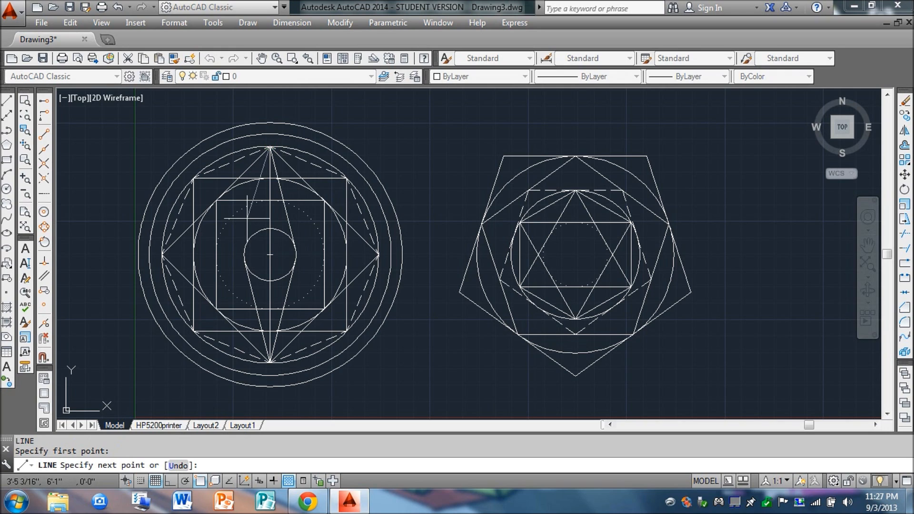
pyautogui.click(246, 247)
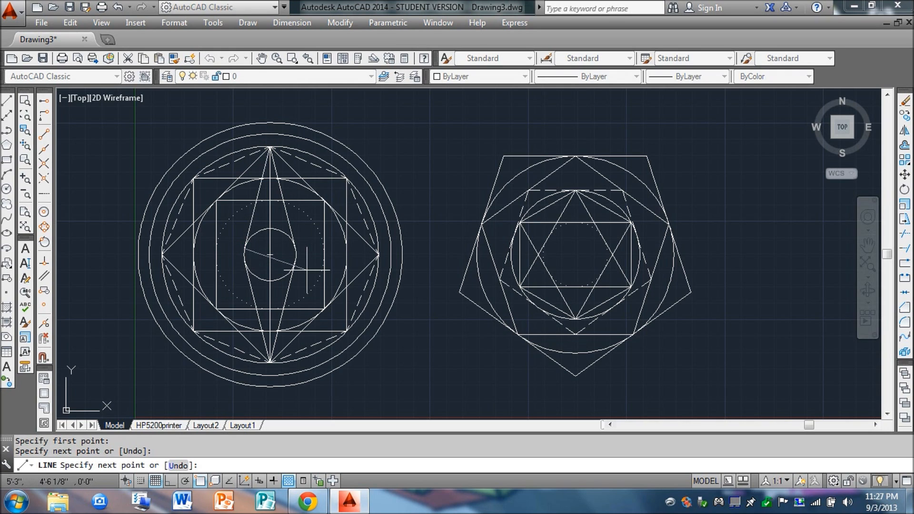
pyautogui.press('Return')
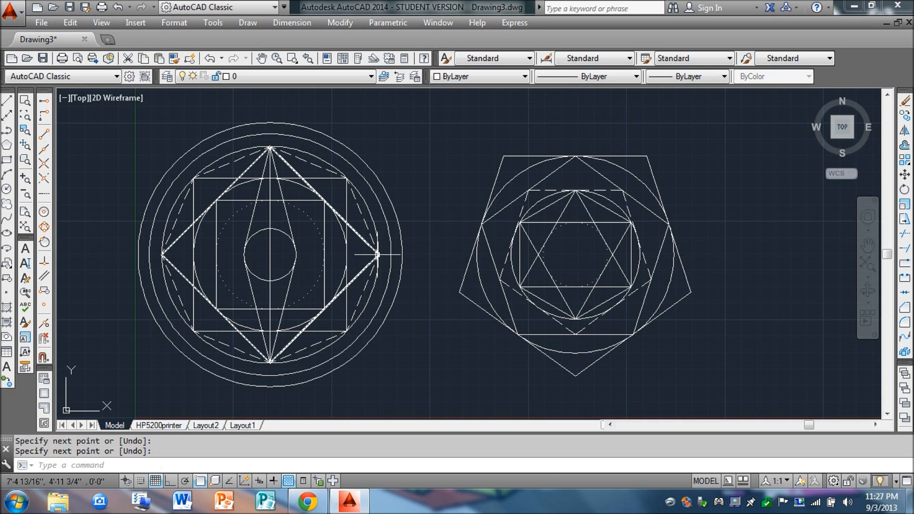
pyautogui.moveTo(379, 254)
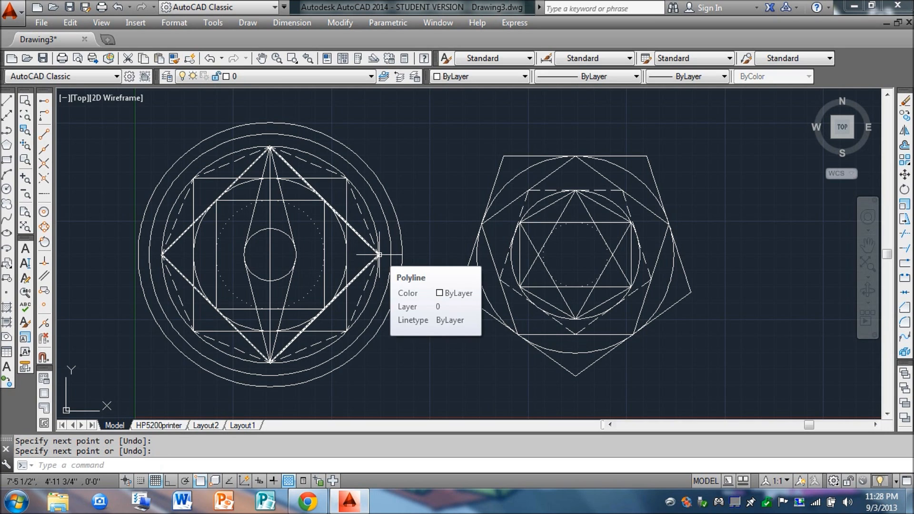
# - Draw two lines from the octagon's right vertex, tangent to the top and bottom of the small centre circle
pyautogui.press('Return')
pyautogui.click(380, 255)
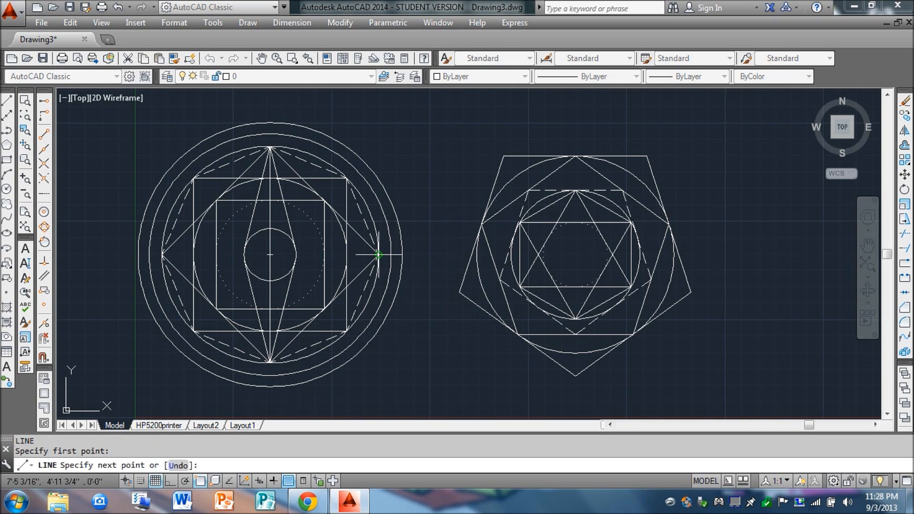
pyautogui.click(277, 228)
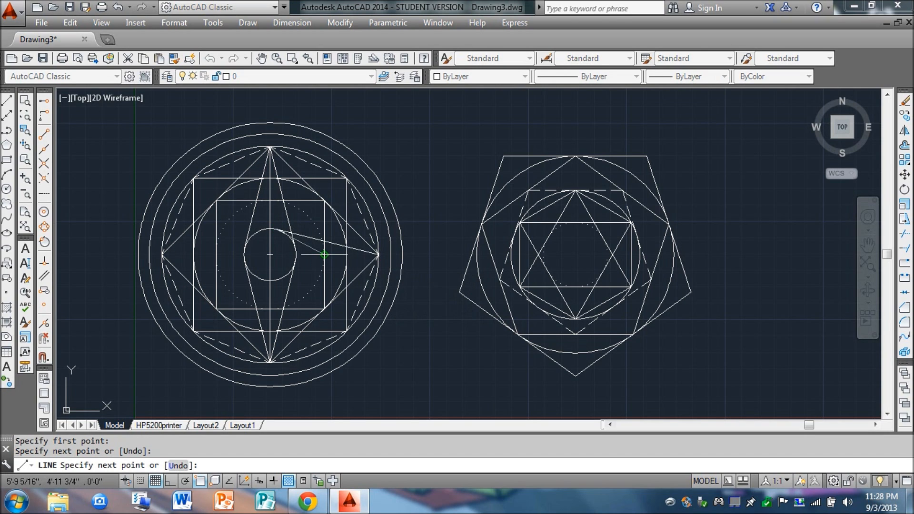
pyautogui.press('Return')
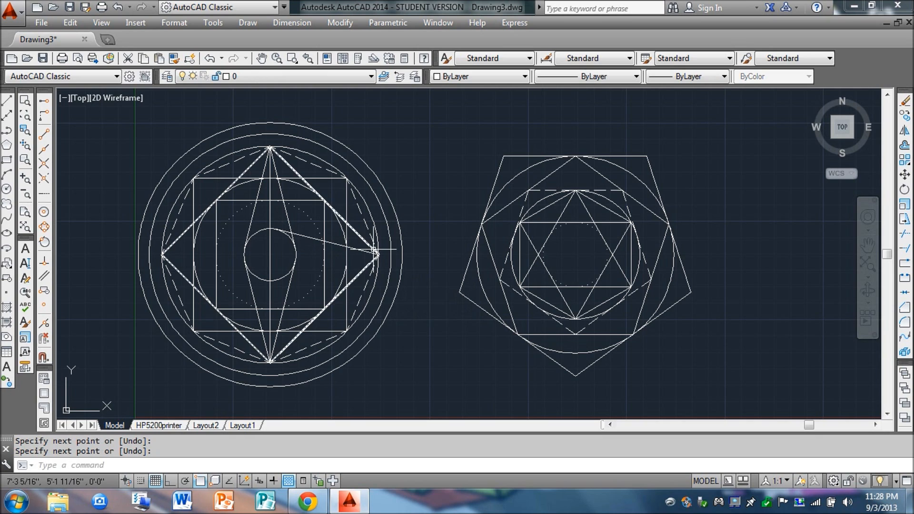
pyautogui.press('Return')
pyautogui.click(379, 255)
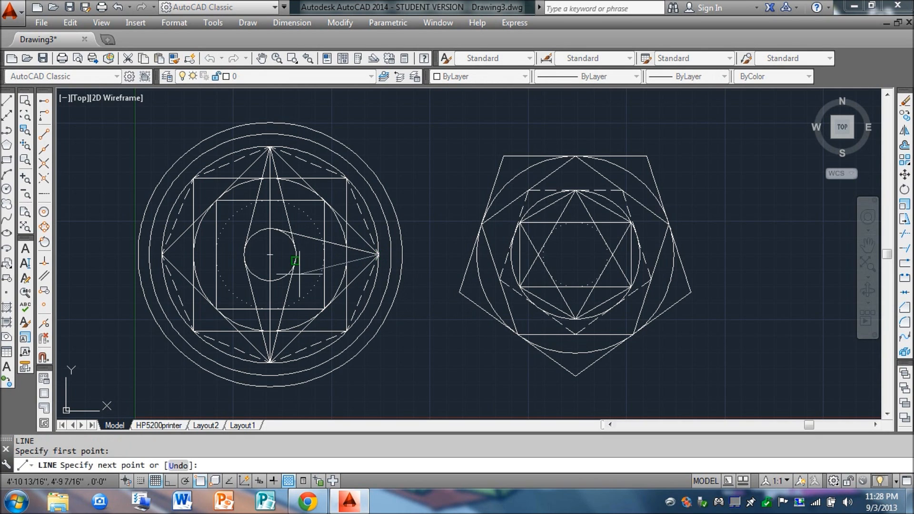
pyautogui.click(274, 279)
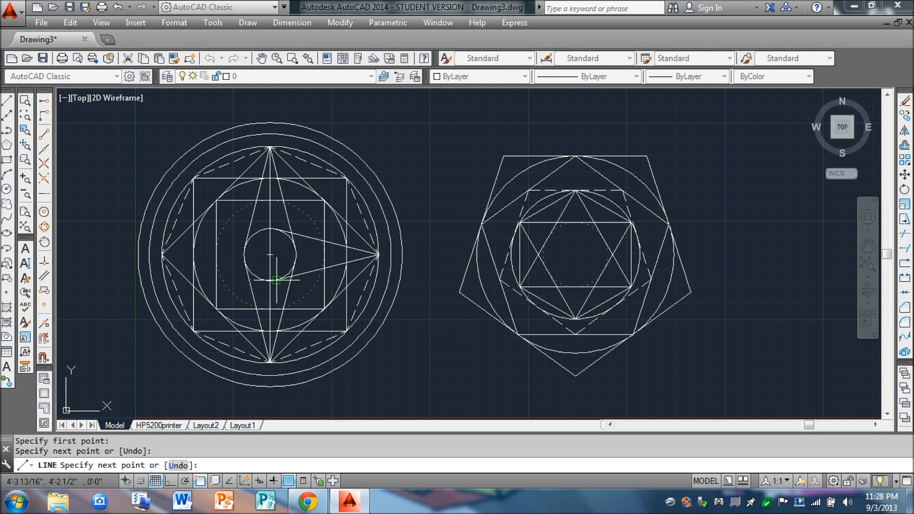
pyautogui.press('Return')
# - Draw two lines from the octagon's left vertex, tangent to the top and bottom of the small centre circle
pyautogui.press('Return')
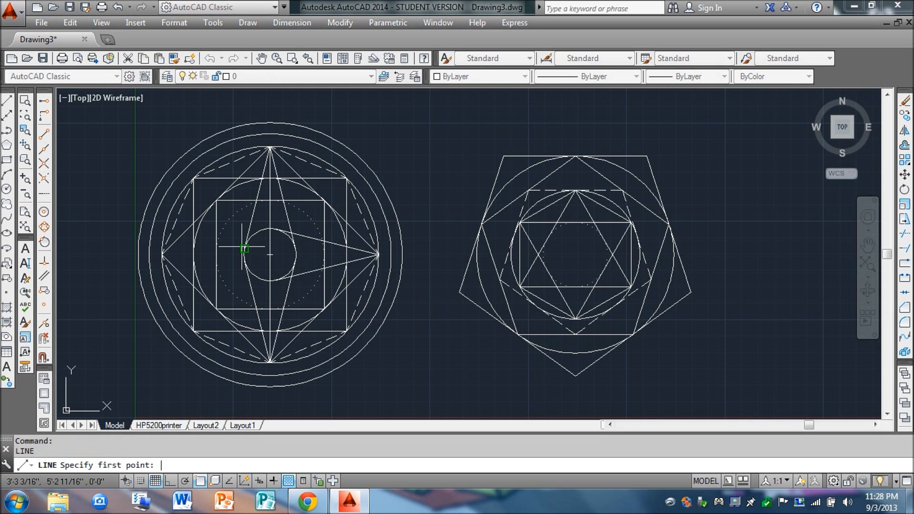
pyautogui.click(162, 254)
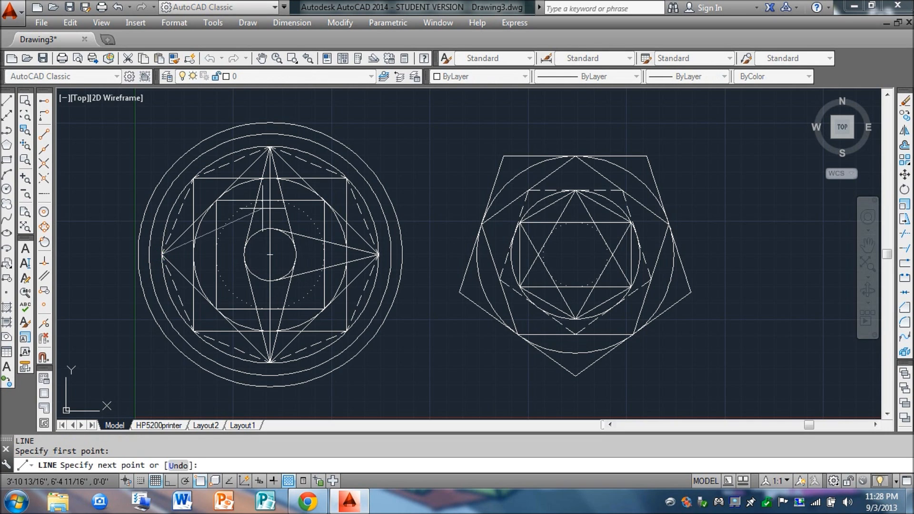
pyautogui.click(270, 229)
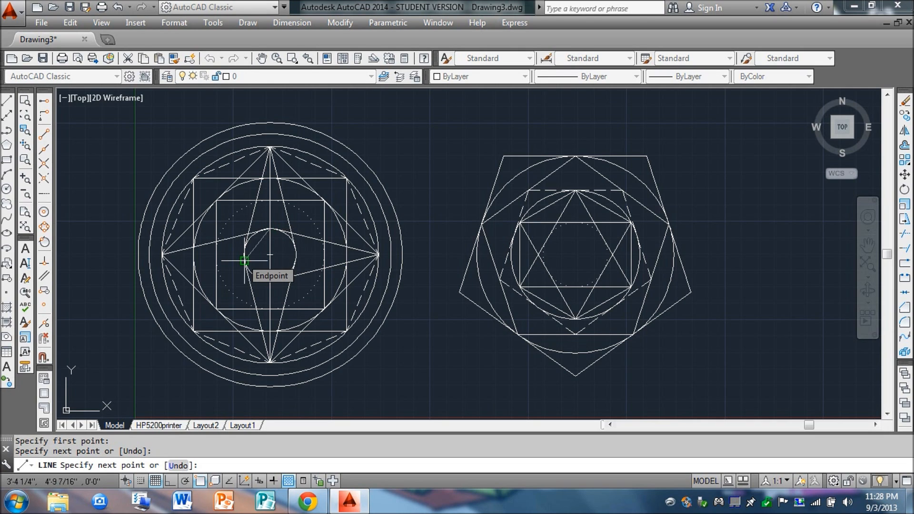
pyautogui.hotkey('ctrl', 'z')
pyautogui.click(264, 229)
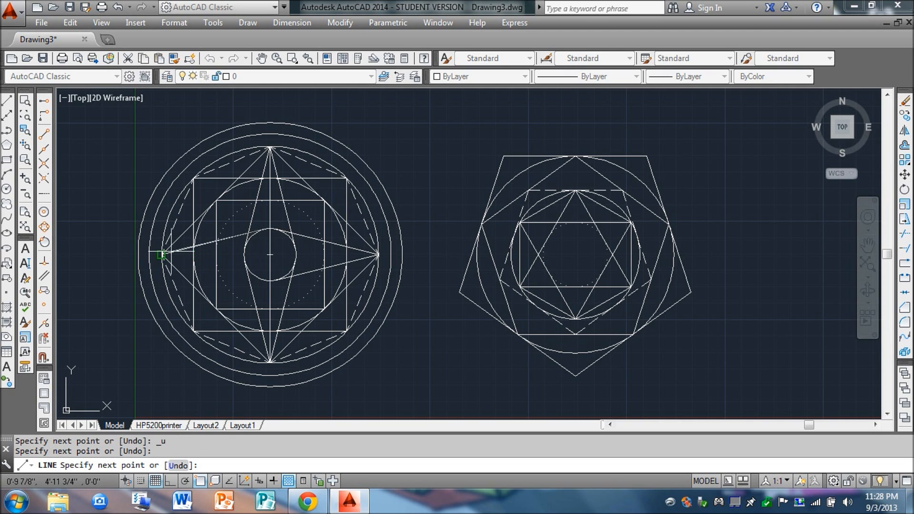
pyautogui.press('Return')
pyautogui.press('Return')
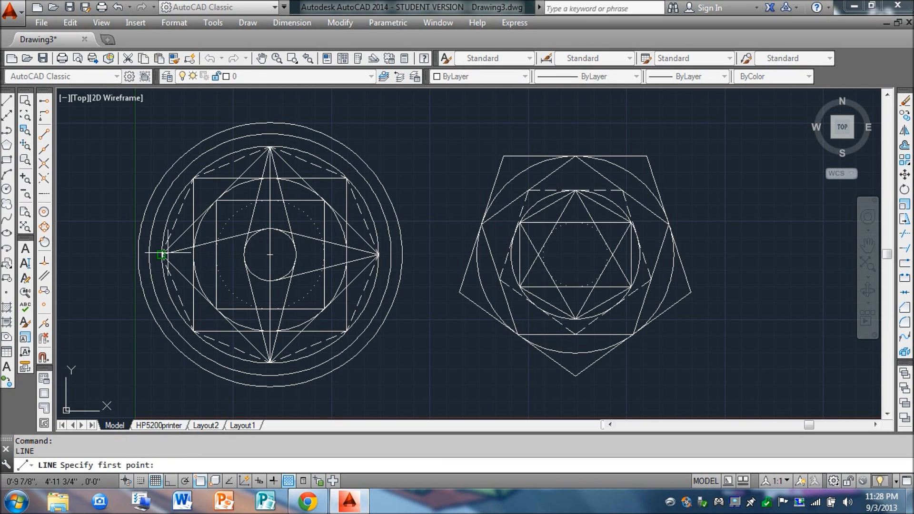
pyautogui.click(161, 254)
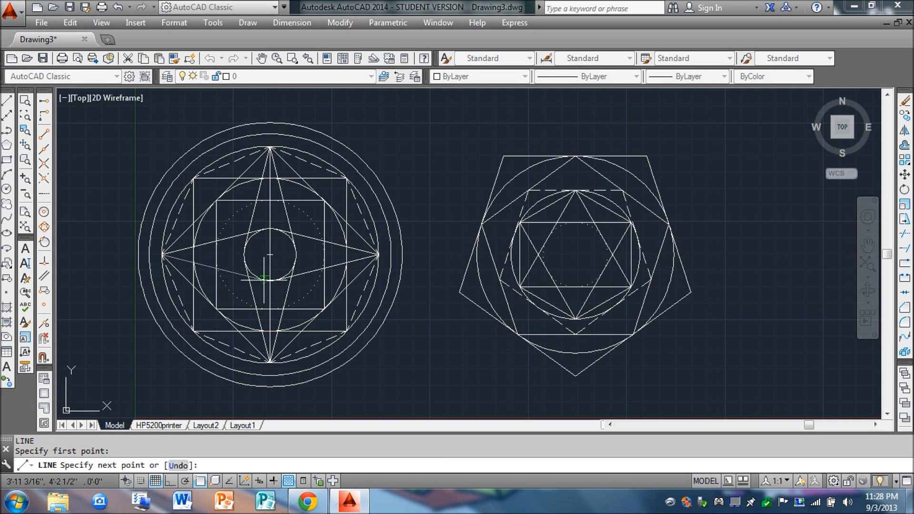
pyautogui.click(263, 279)
pyautogui.press('Return')
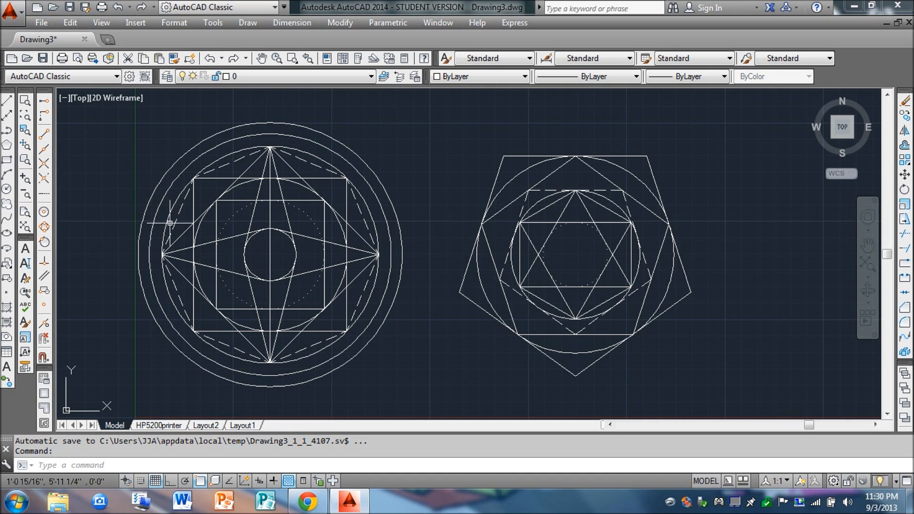
pyautogui.click(163, 255)
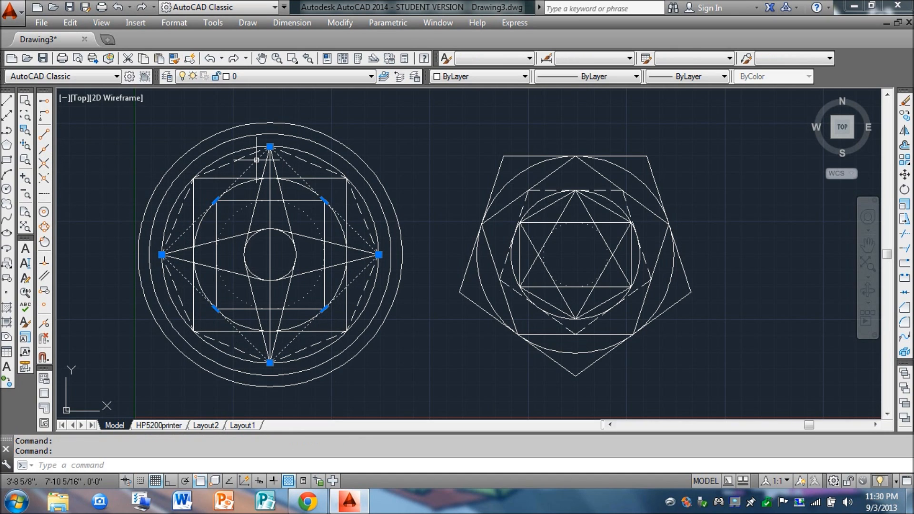
pyautogui.click(127, 165)
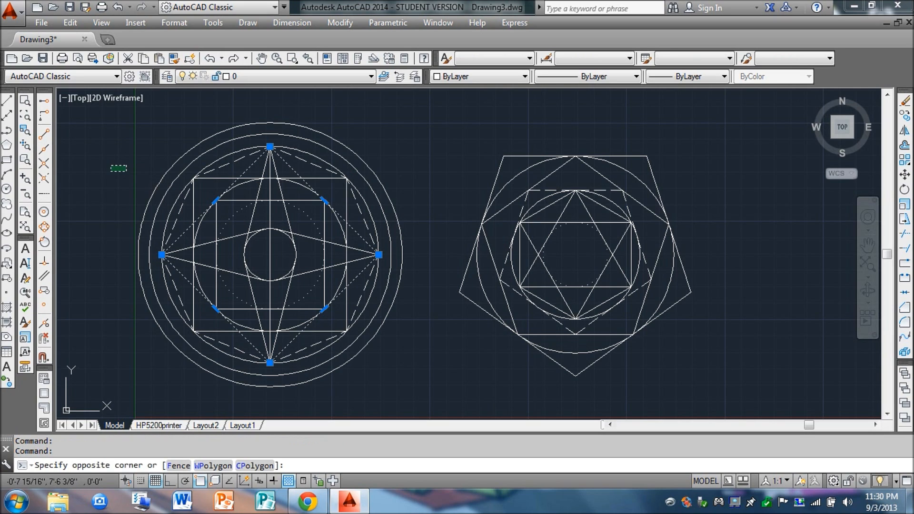
pyautogui.press('Return')
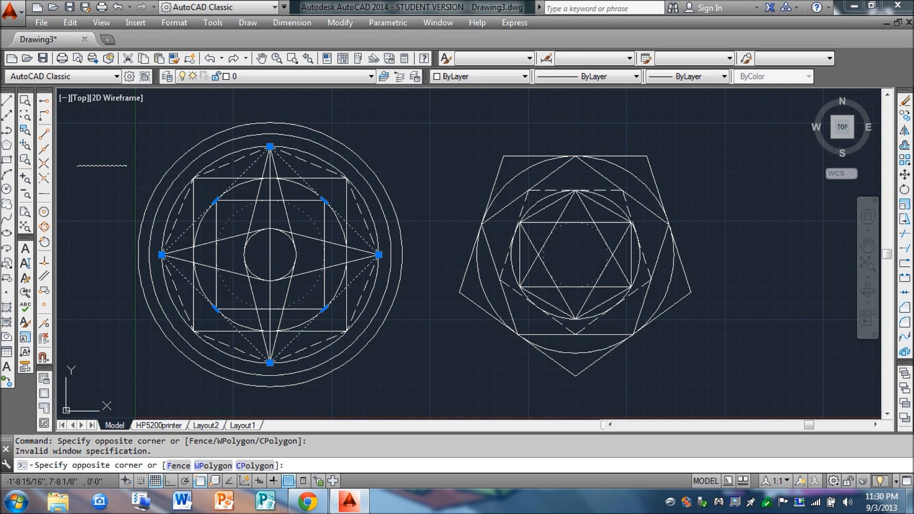
pyautogui.press('Escape')
pyautogui.press('Escape')
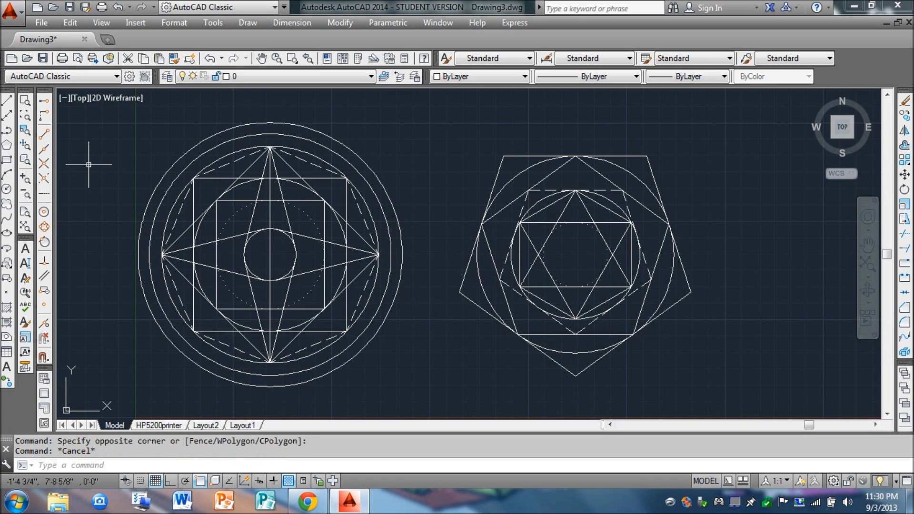